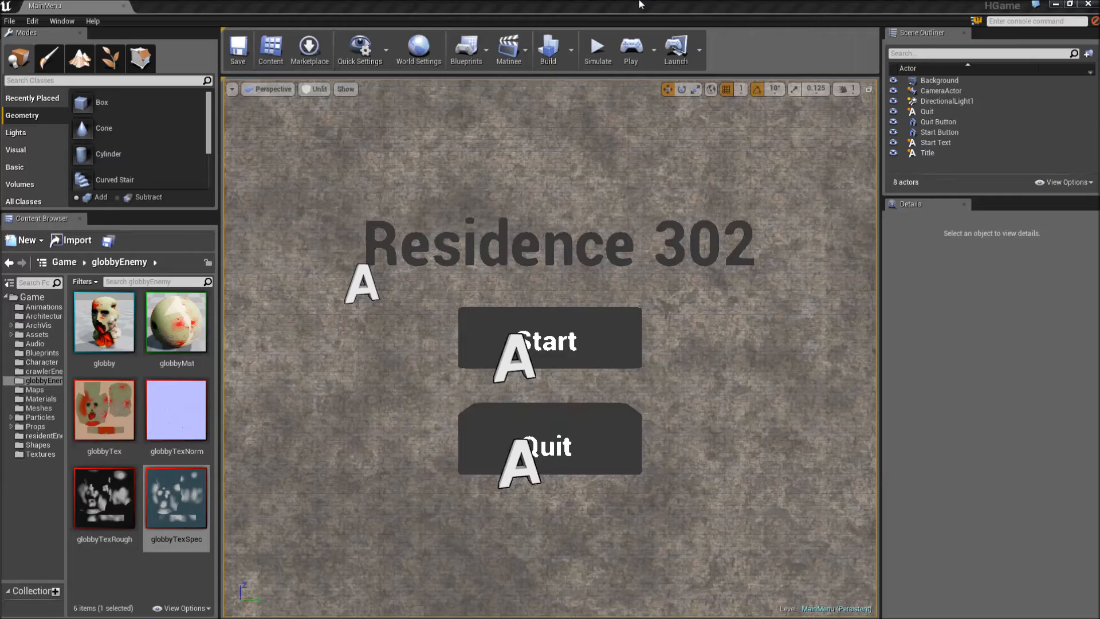
- Play-test the level, start the game from its main menu, and collect the key beside the round metal vent
click(631, 47)
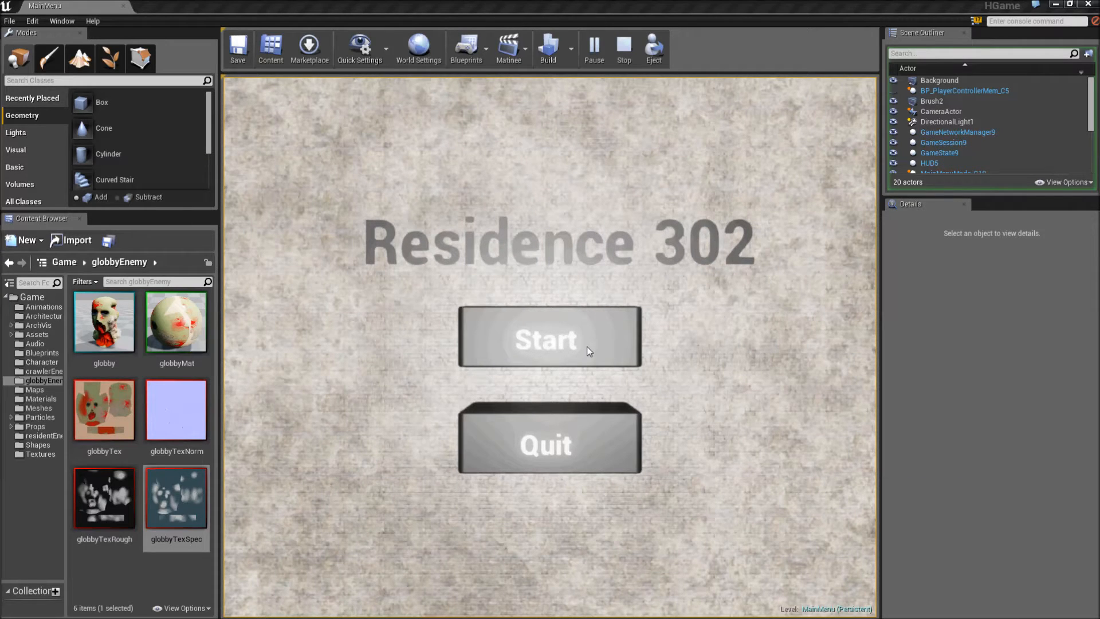
click(483, 346)
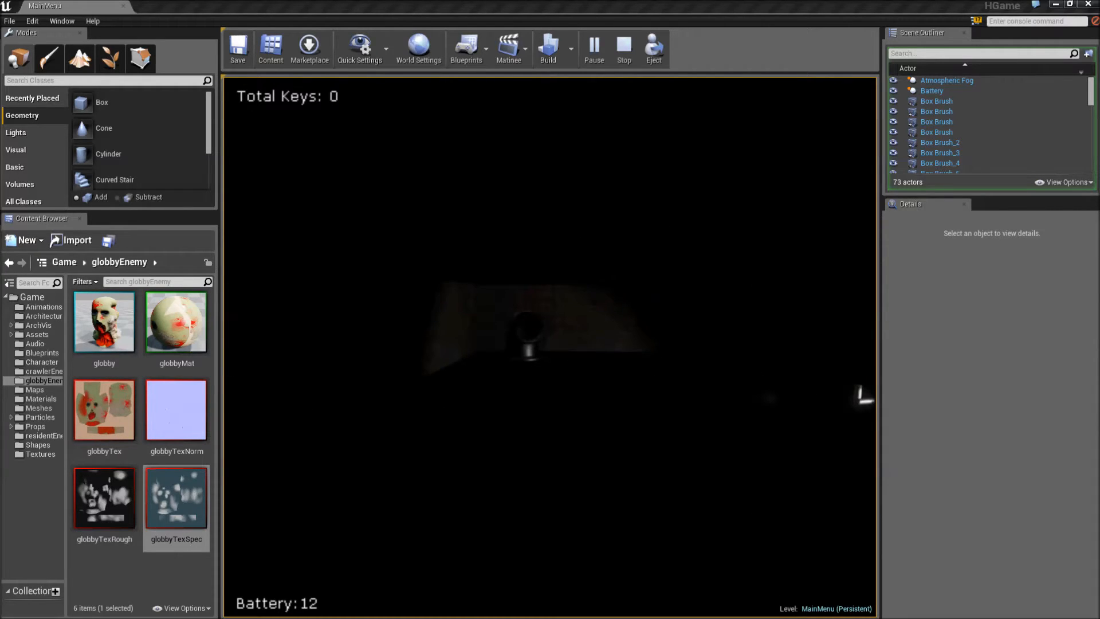
key(w)
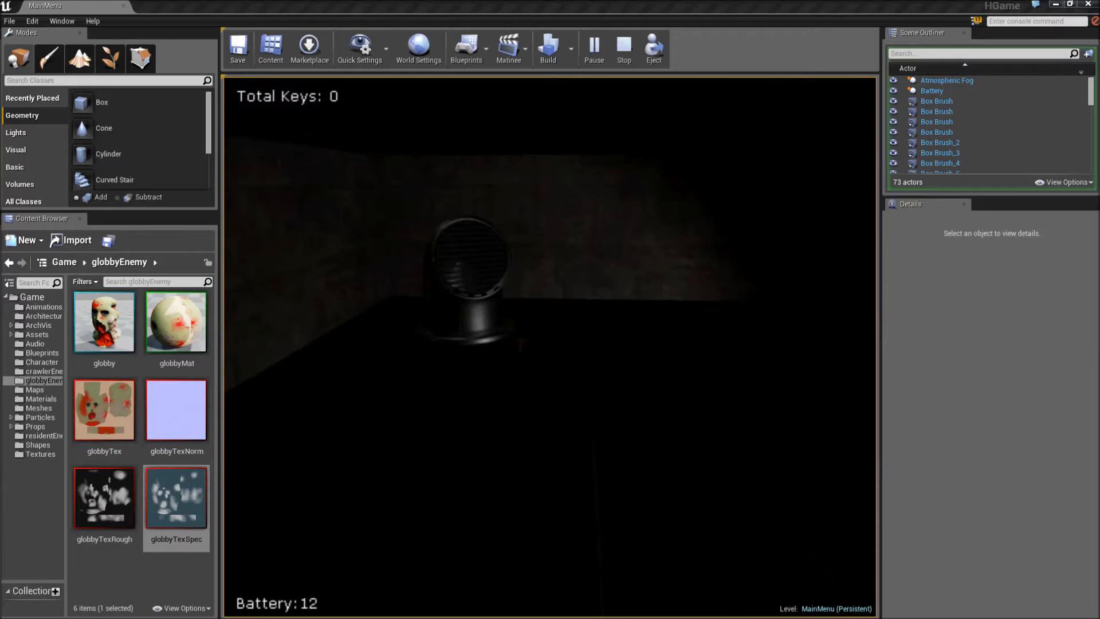
key(w)
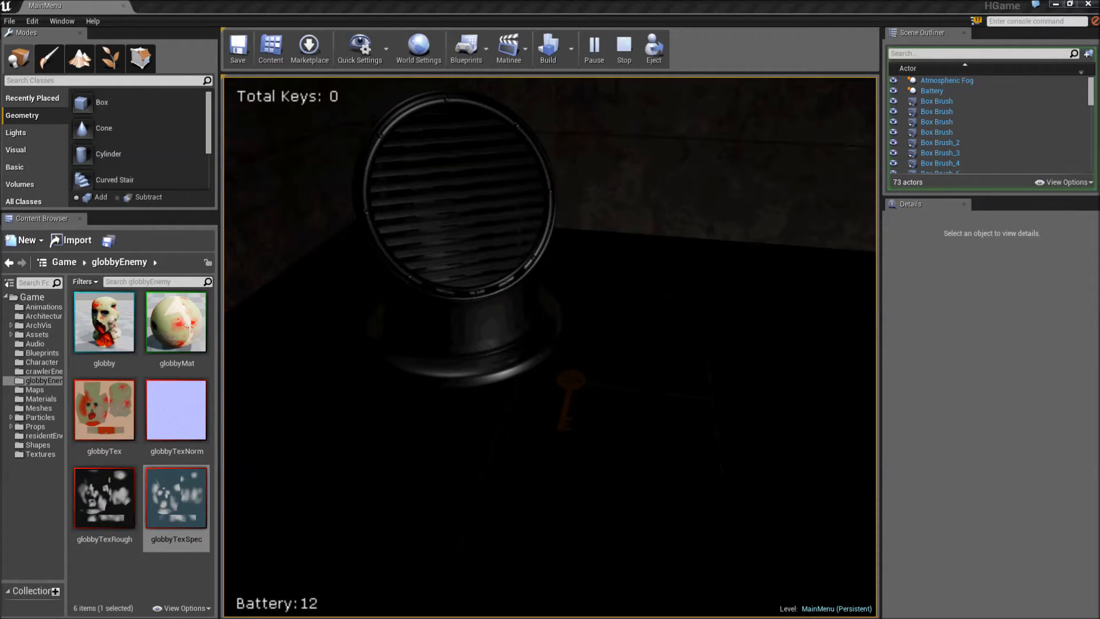
key(e)
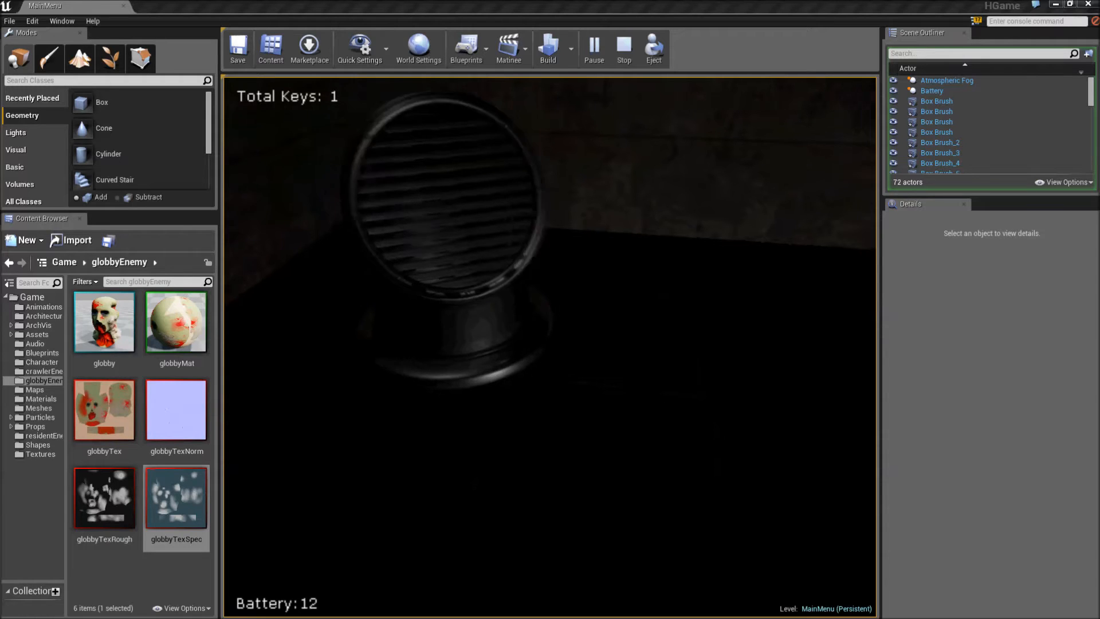
- Walk across the dark tiled floor to the lit spot and pick up the two batteries lying there
key(w)
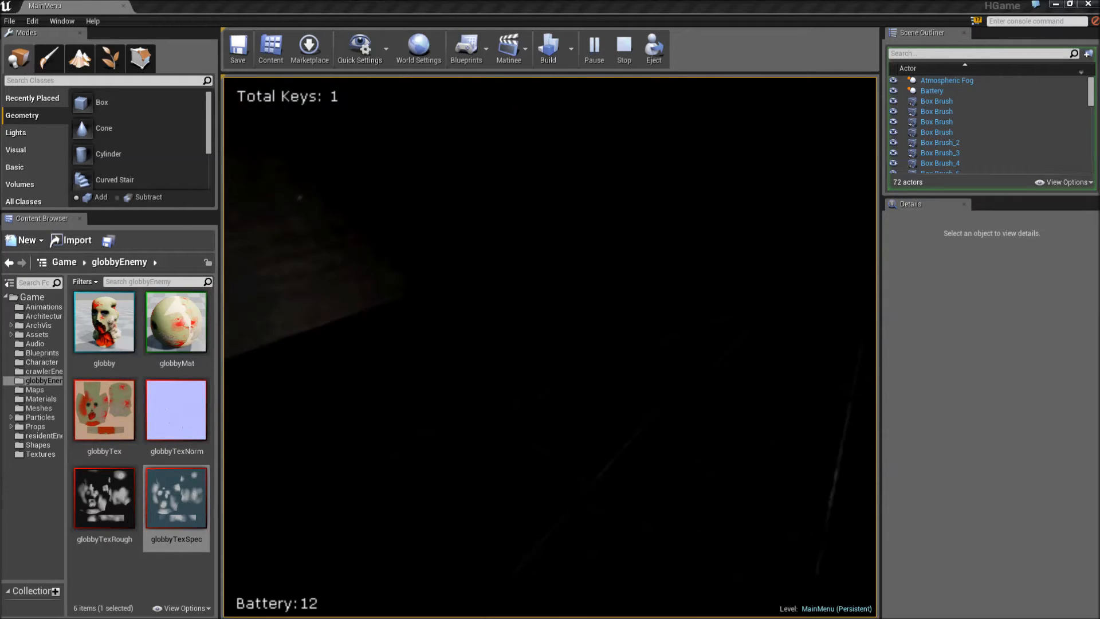
key(w)
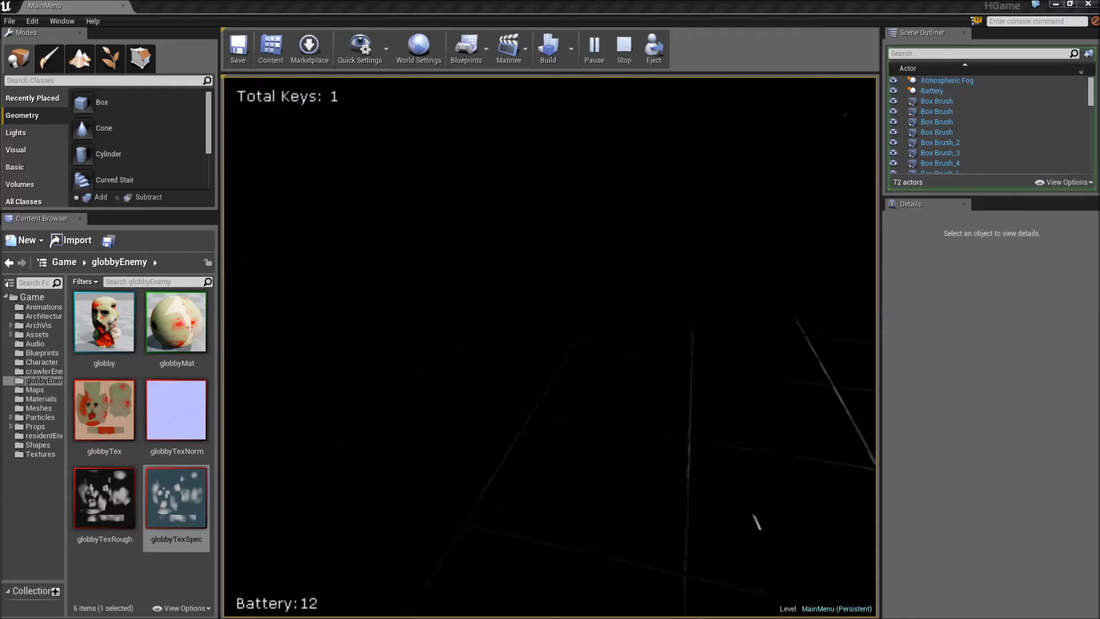
key(w)
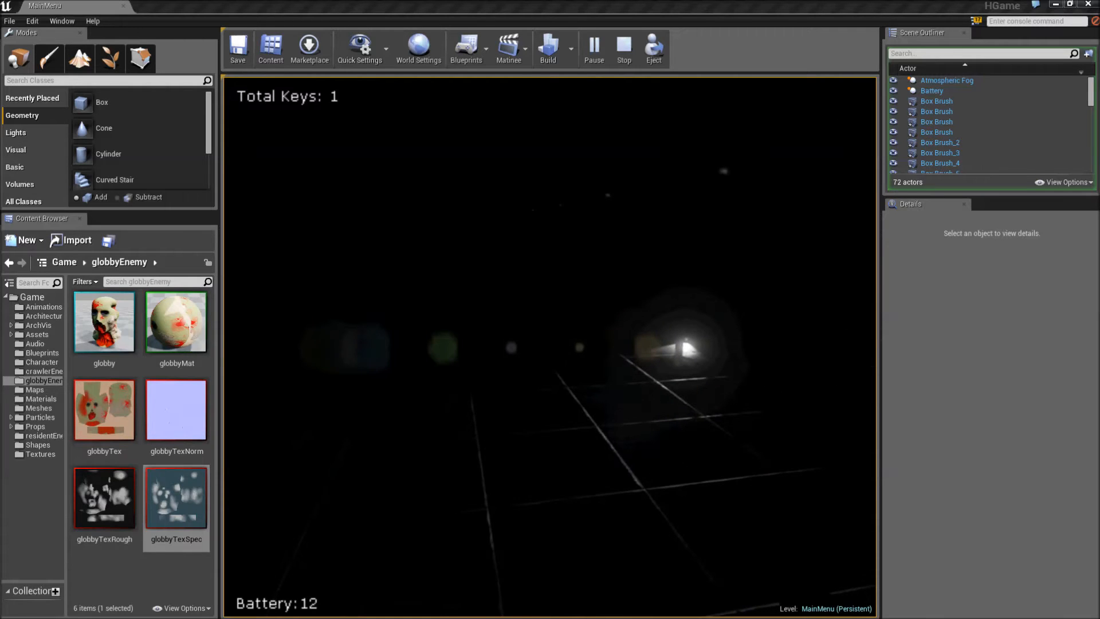
key(w)
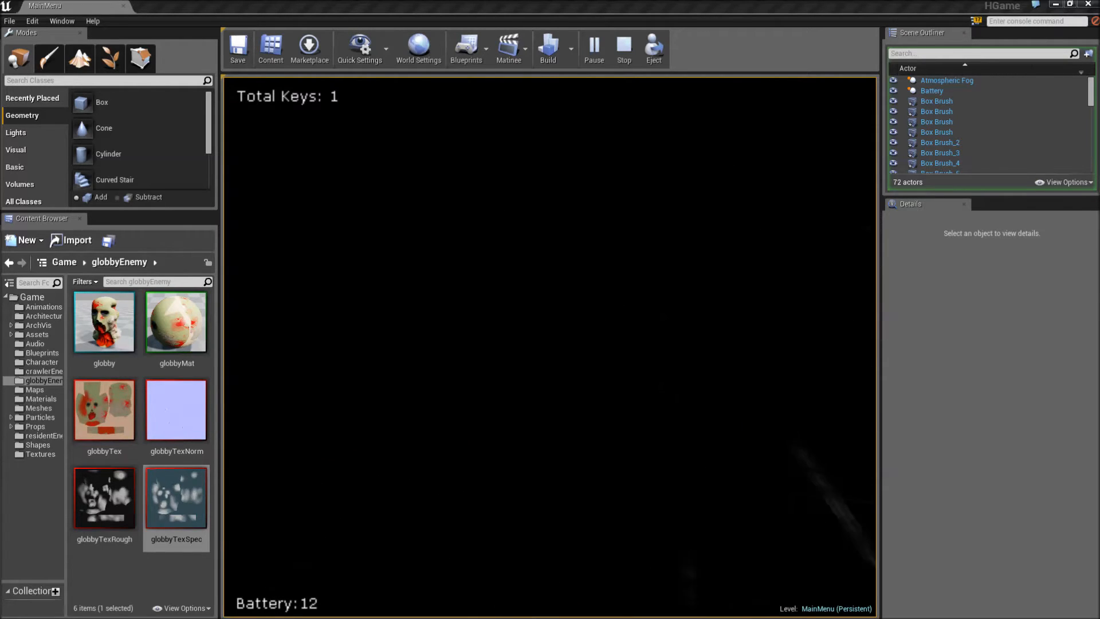
key(w)
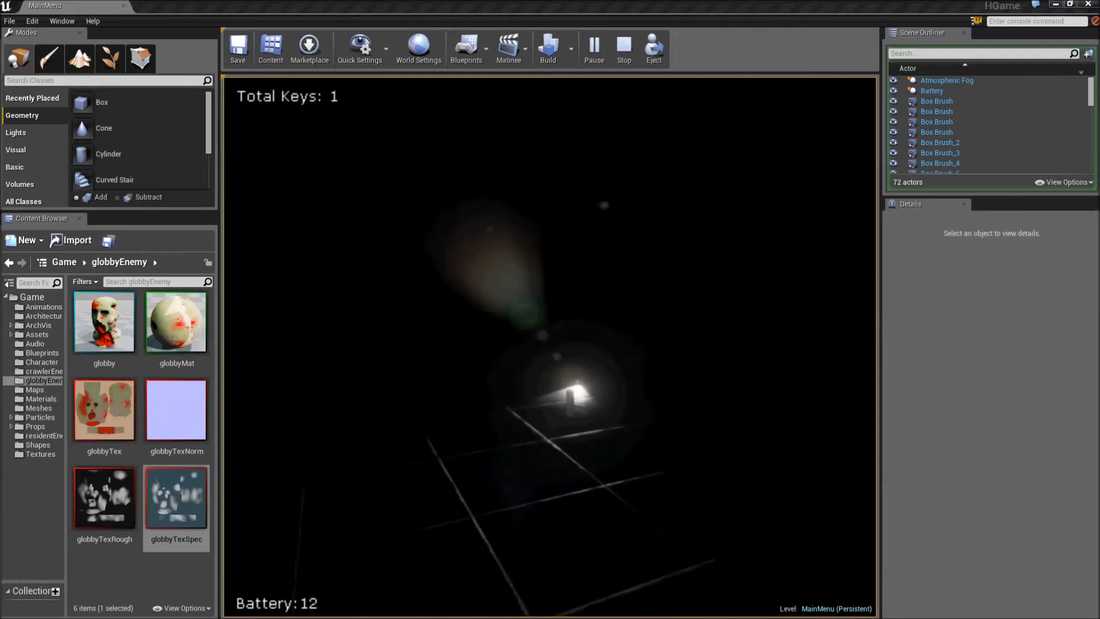
key(w)
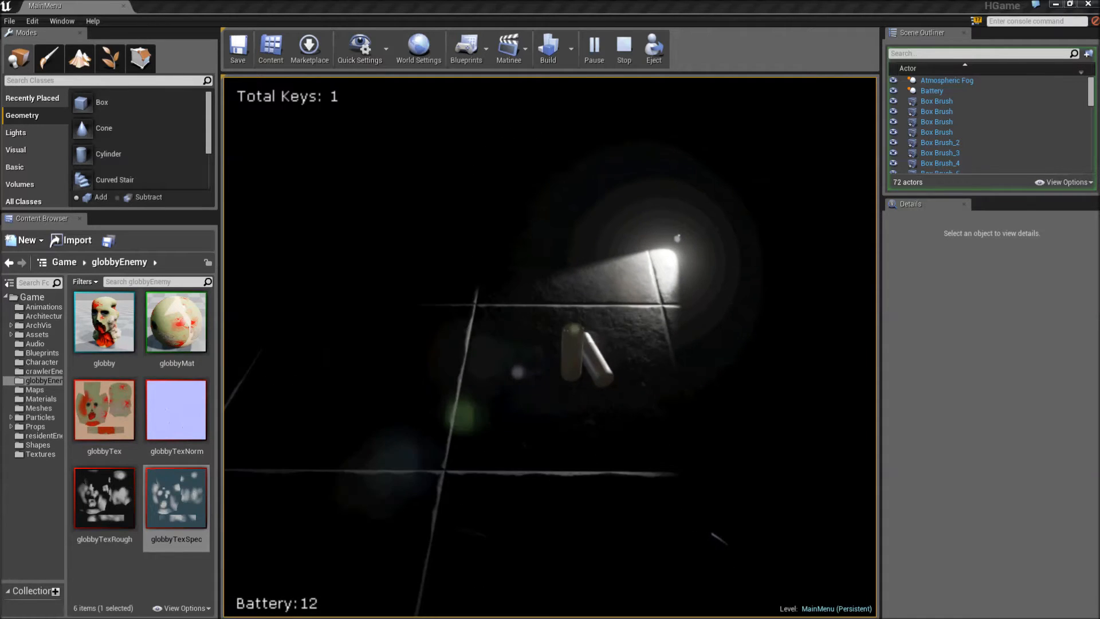
key(d)
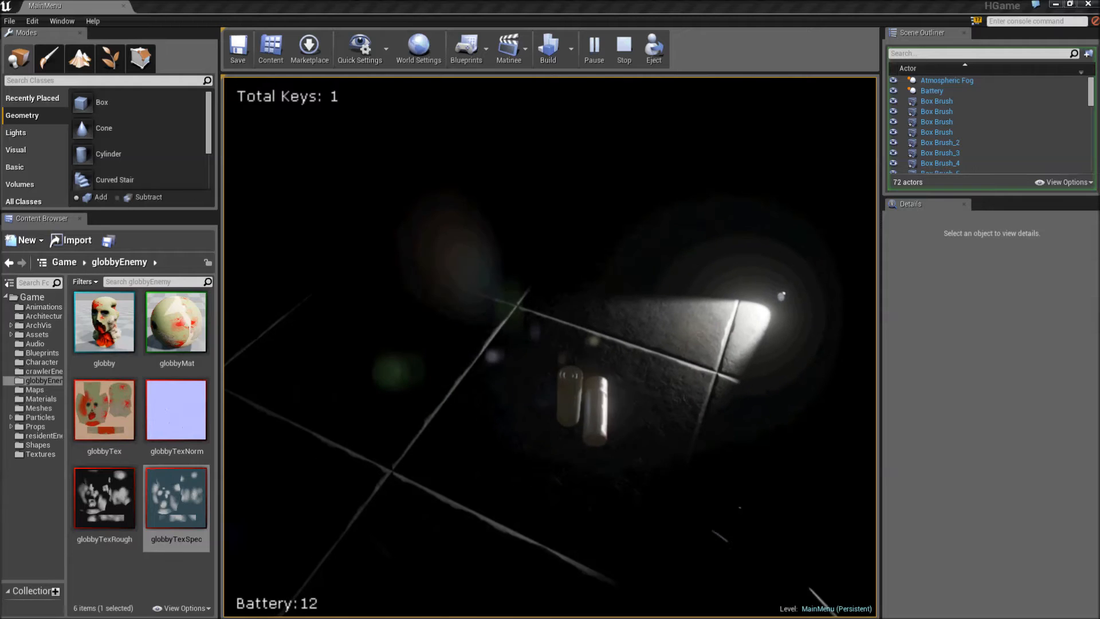
key(e)
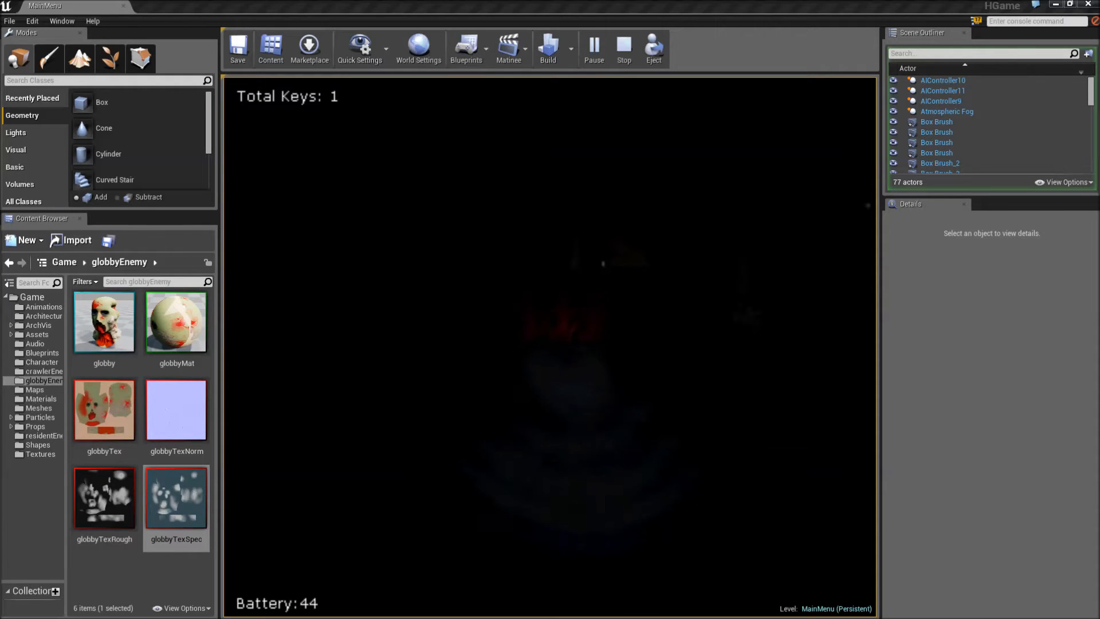
- Walk through the darkness to the exit beyond the dim lamp and use it to enter the next level
key(w)
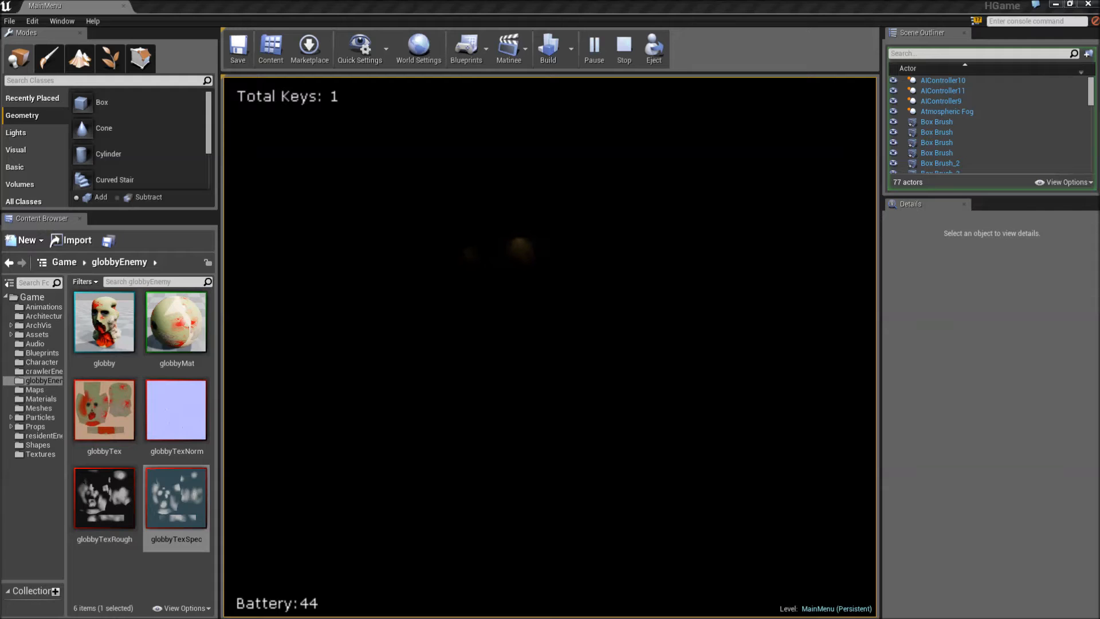
key(w)
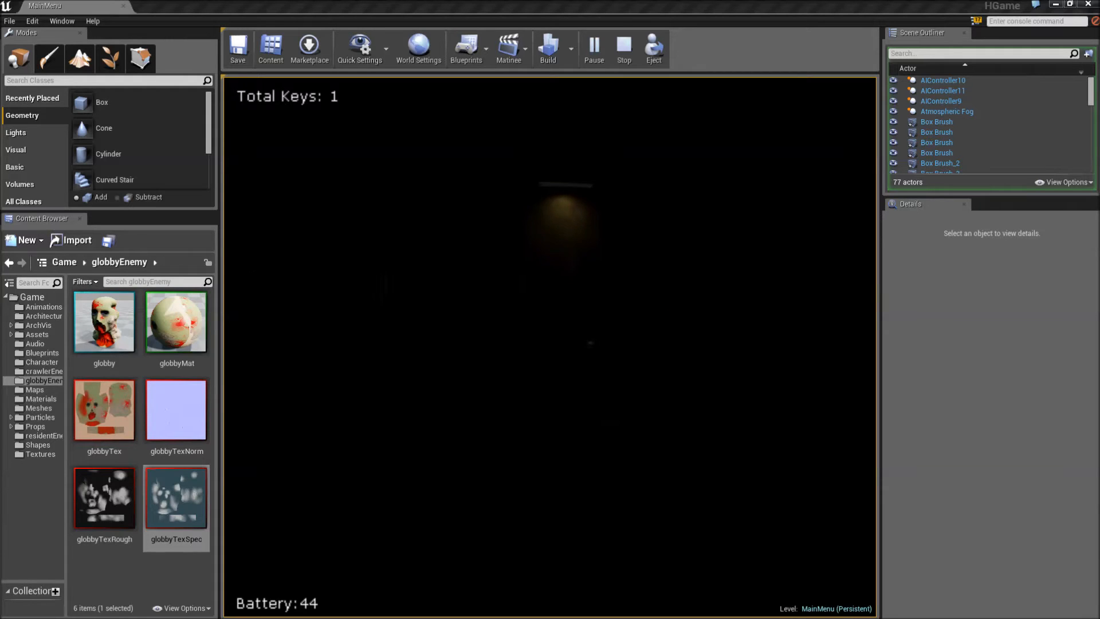
key(w)
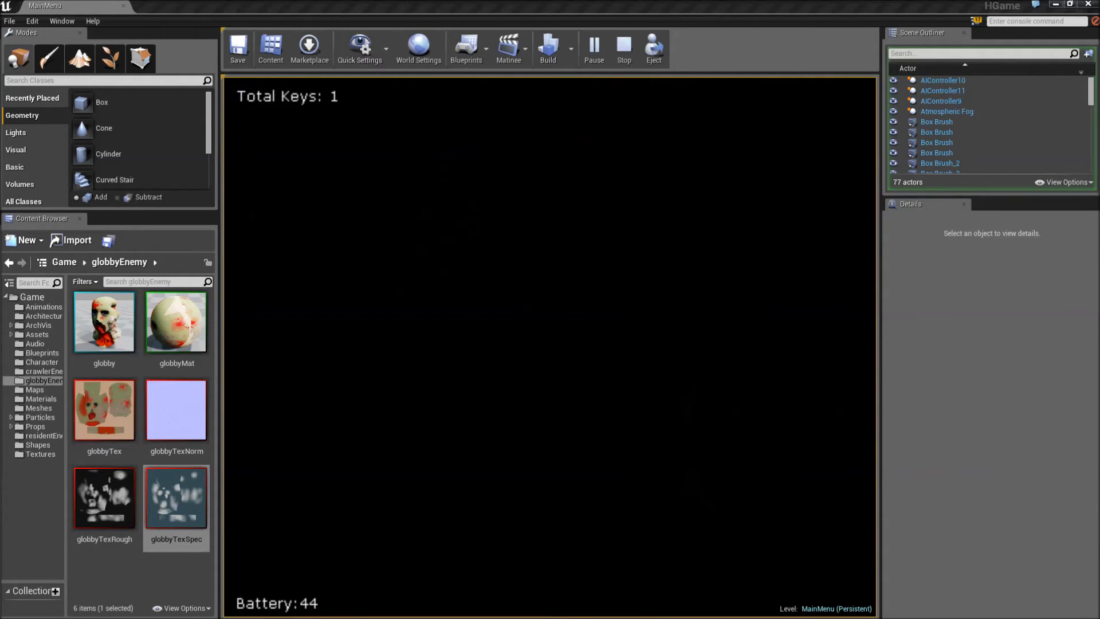
key(e)
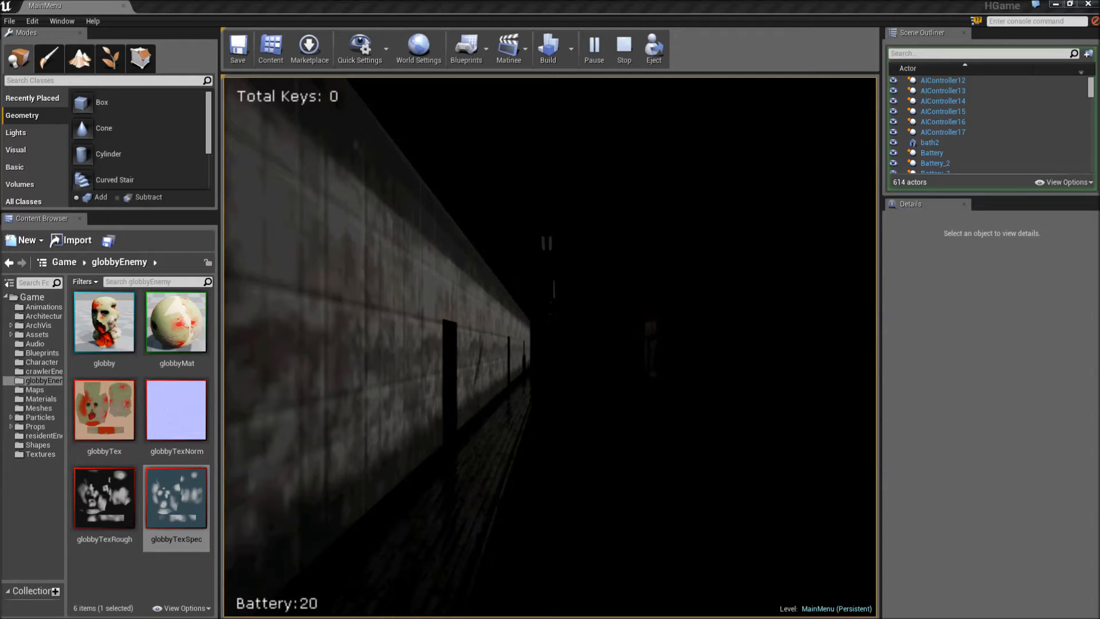
- Test the flashlight in the hallway by toggling it off and on, leaving it switched on
key(f)
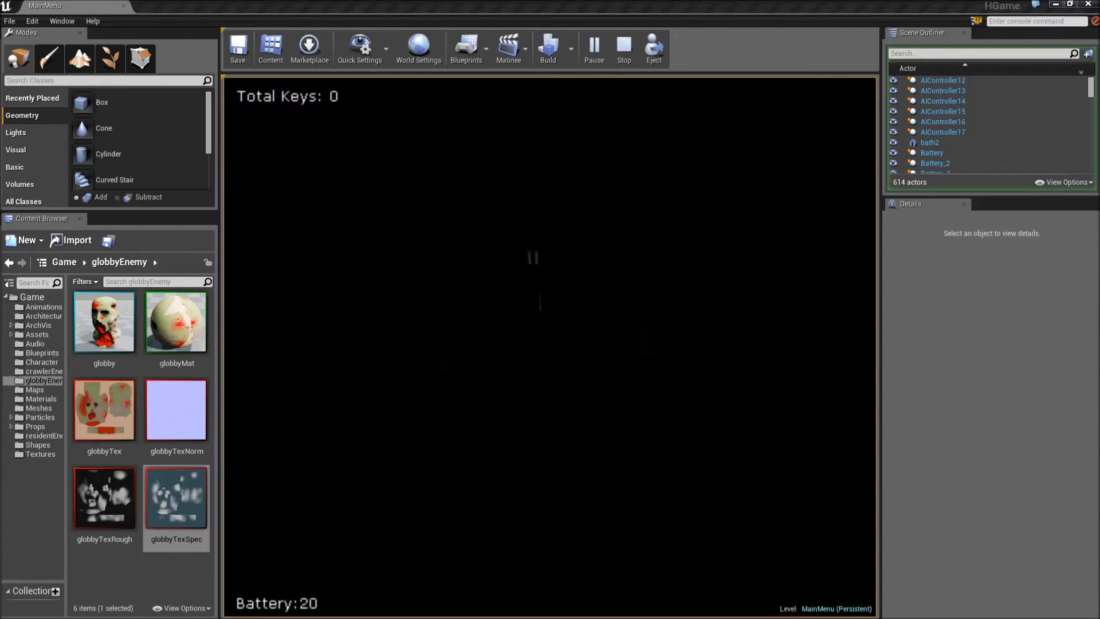
key(w)
key(f)
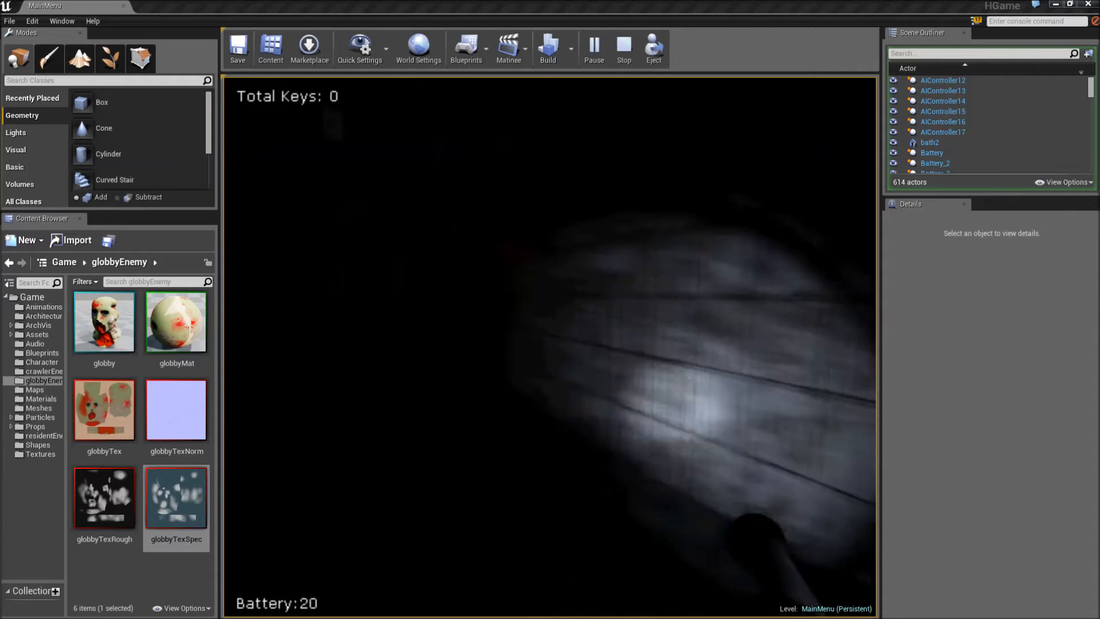
key(f)
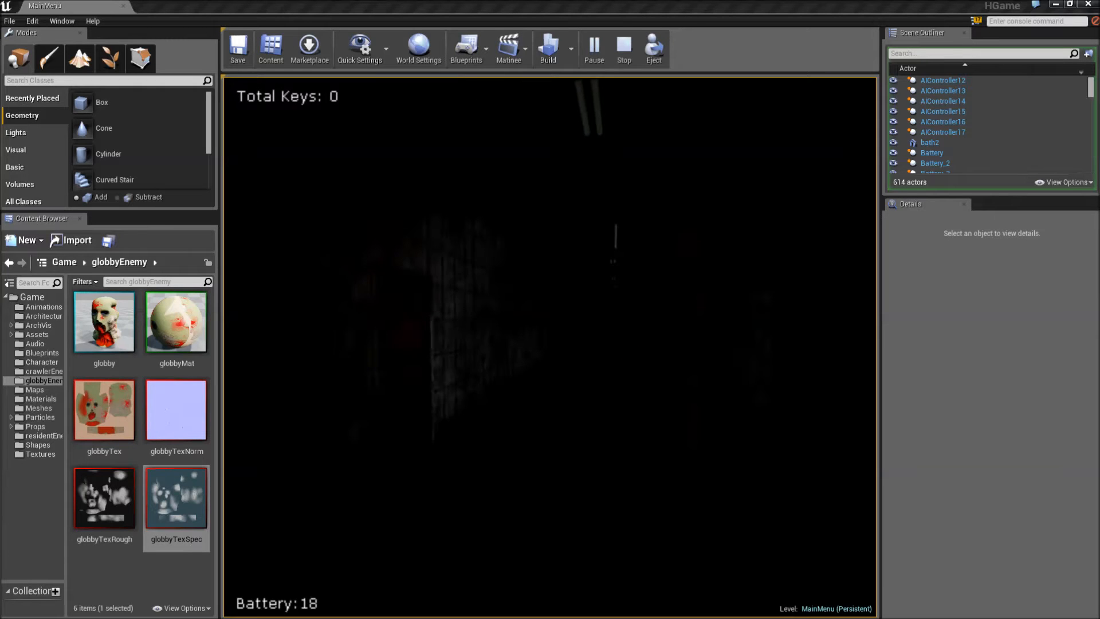
key(f)
- Explore the hallway and adjoining rooms by flashlight and collect a battery
key(w)
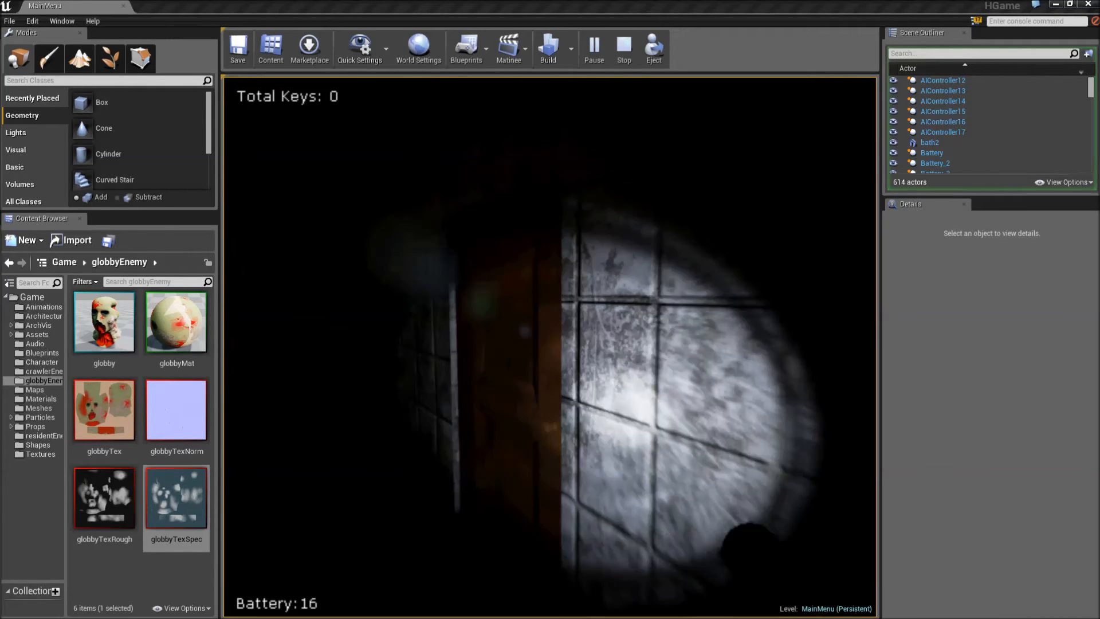
key(w)
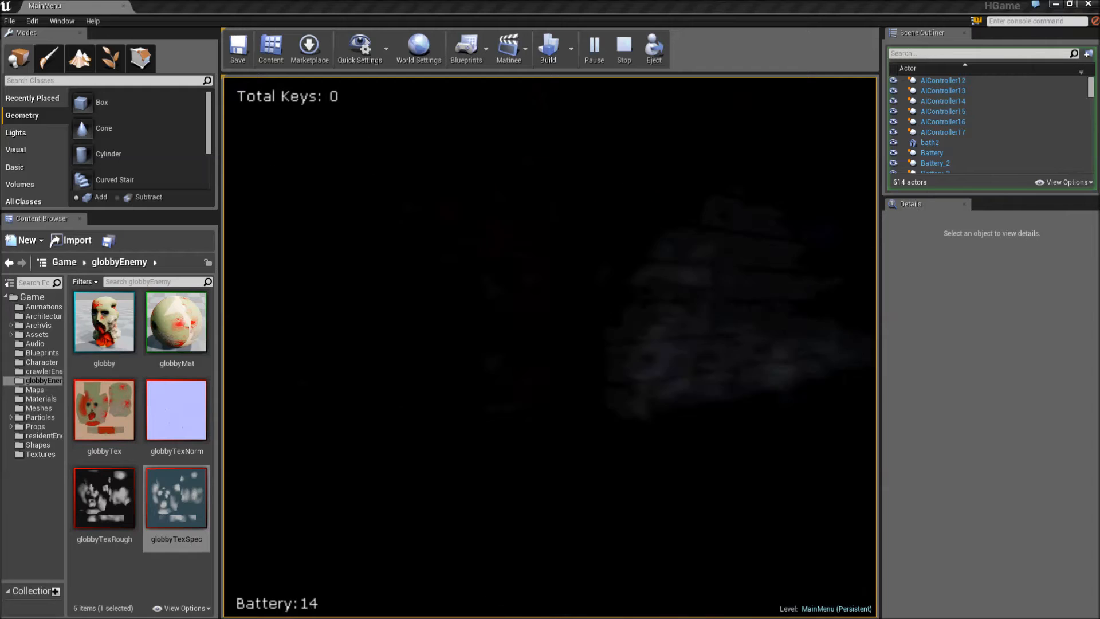
key(w)
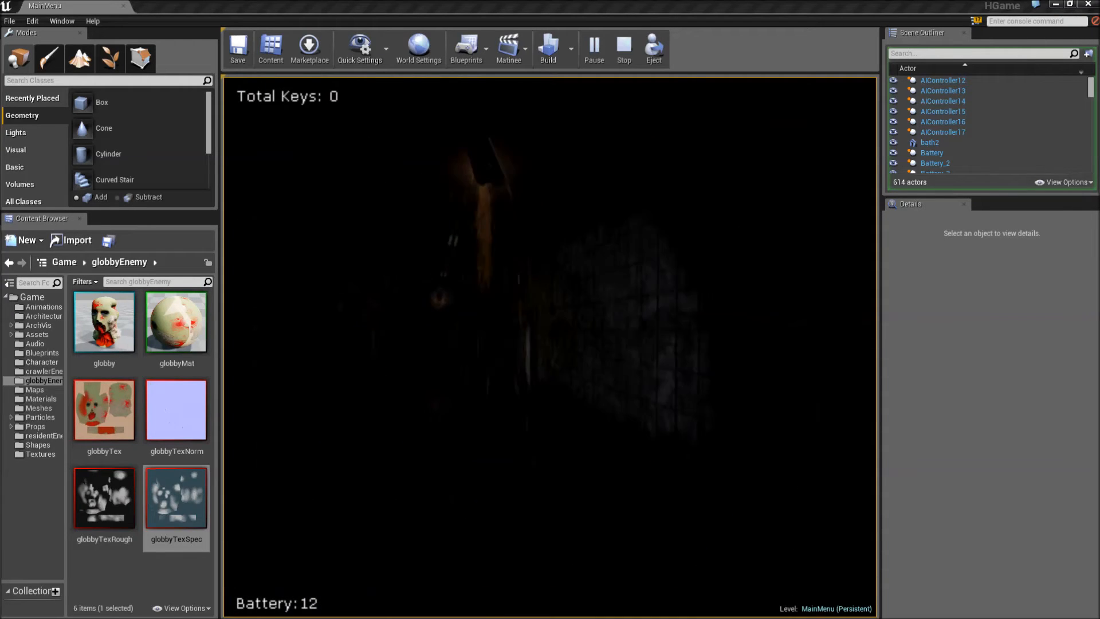
key(w)
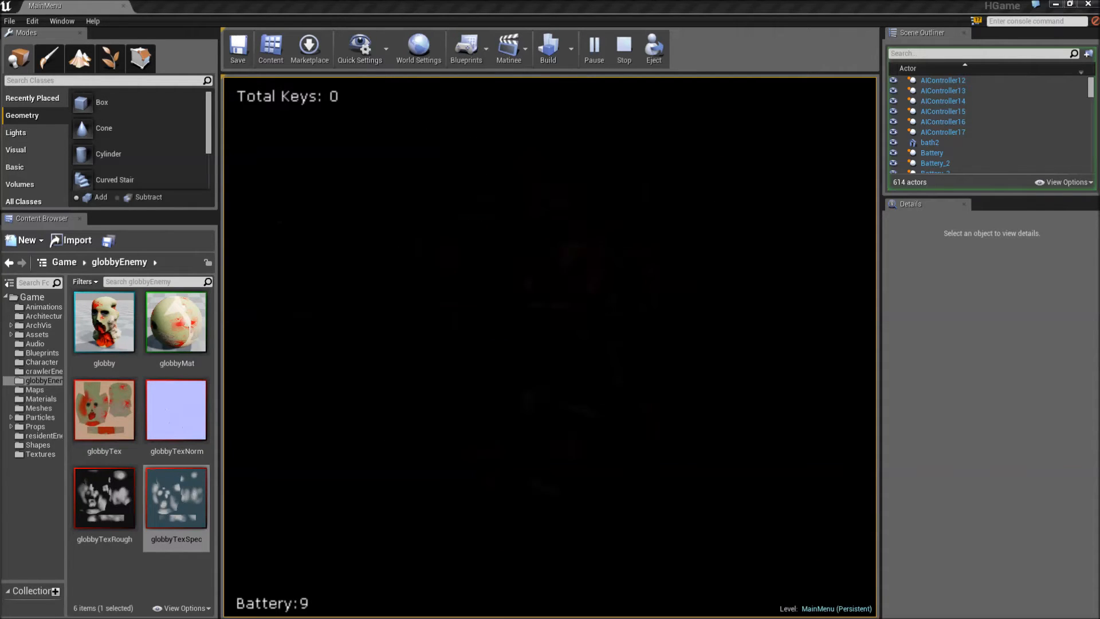
key(w)
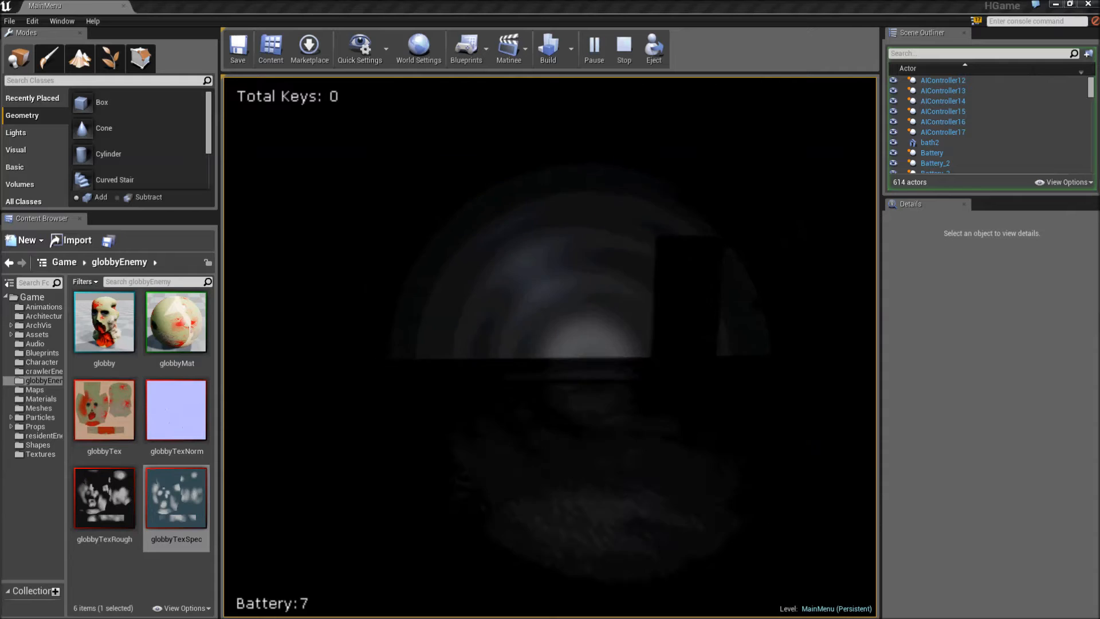
key(w)
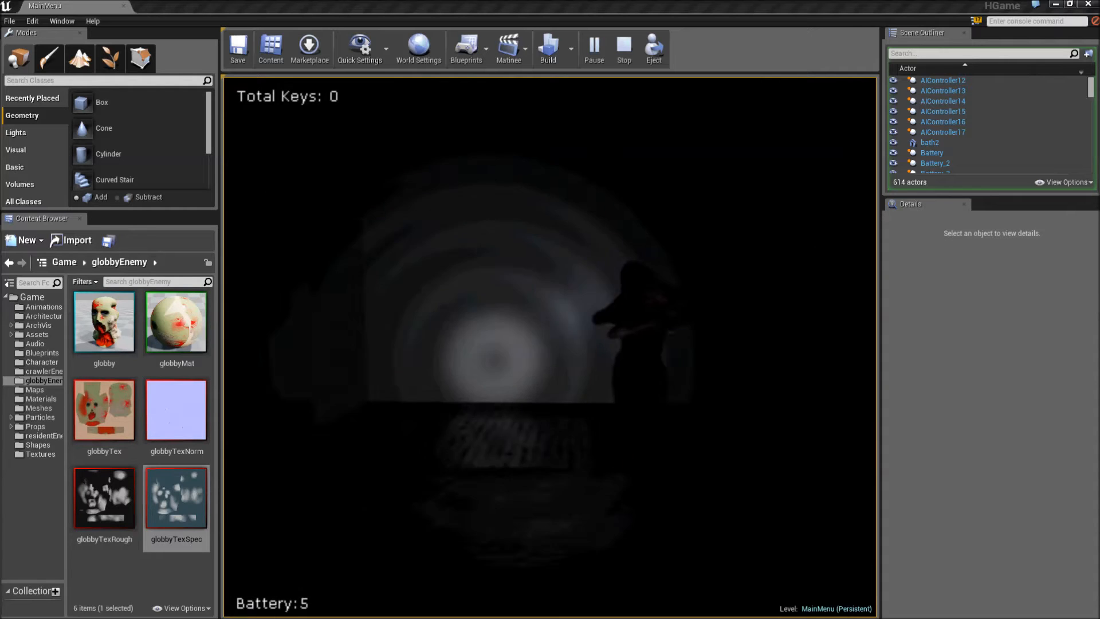
key(w)
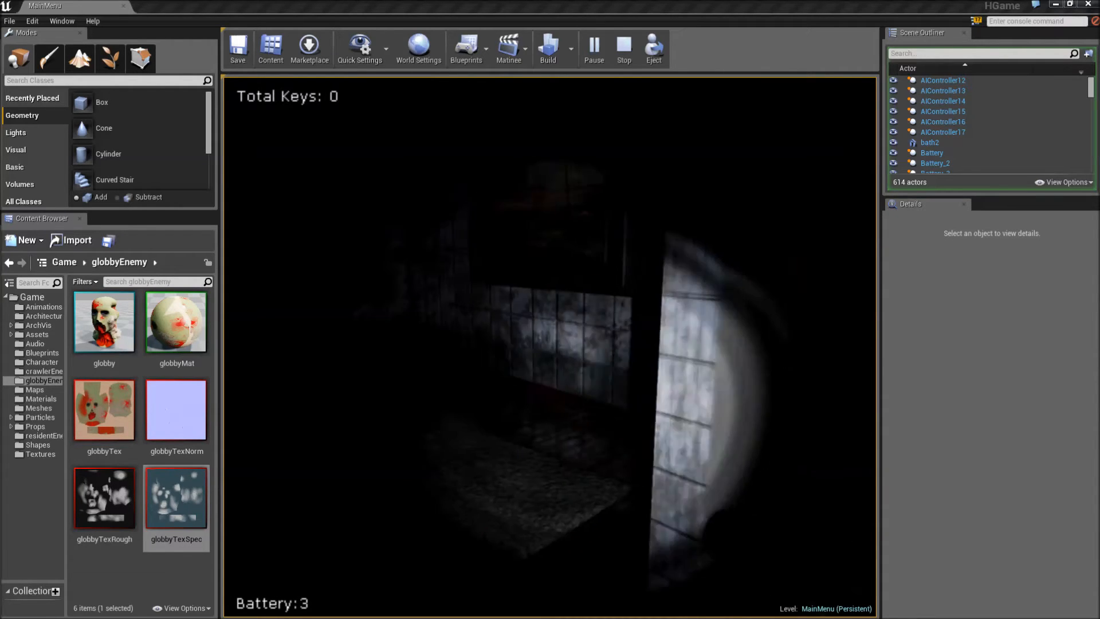
key(w)
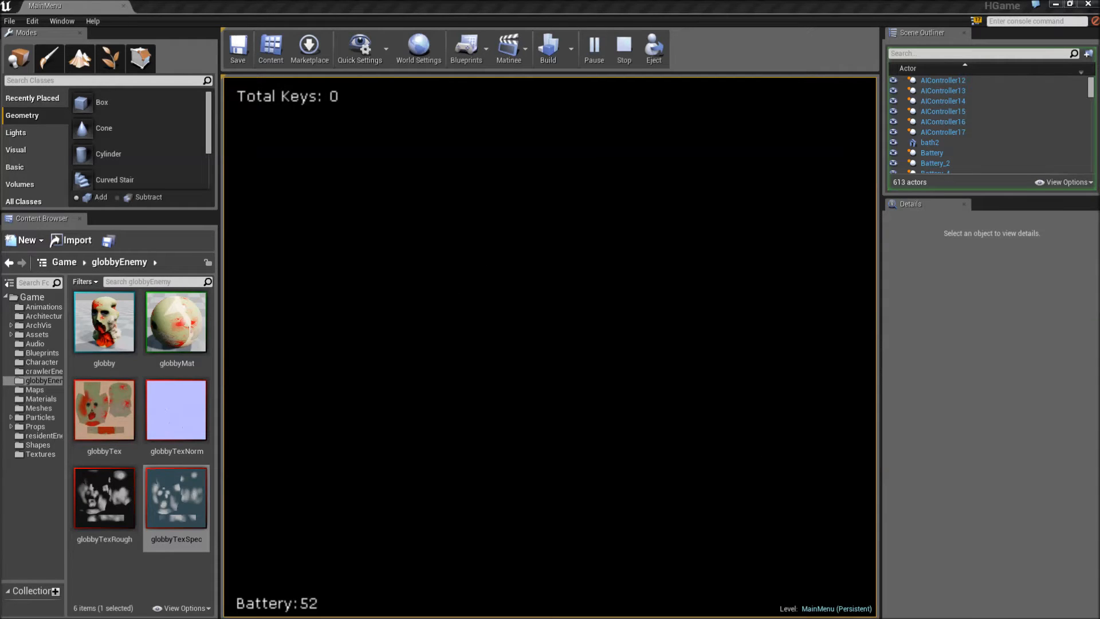
- Search the remaining rooms by flashlight, collecting another battery and a key
key(w)
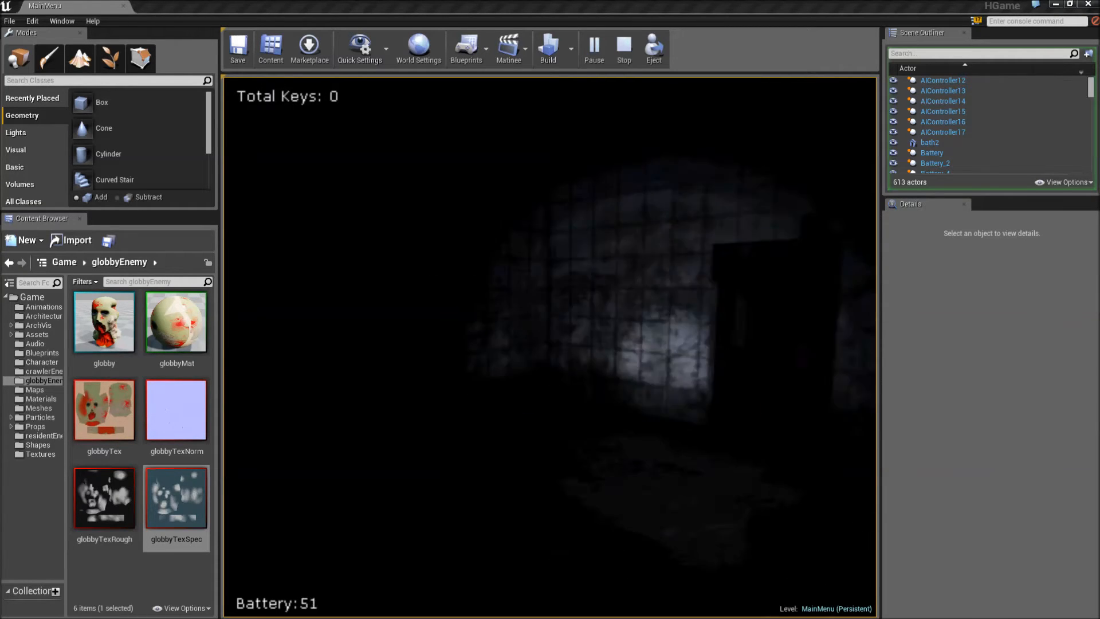
key(w)
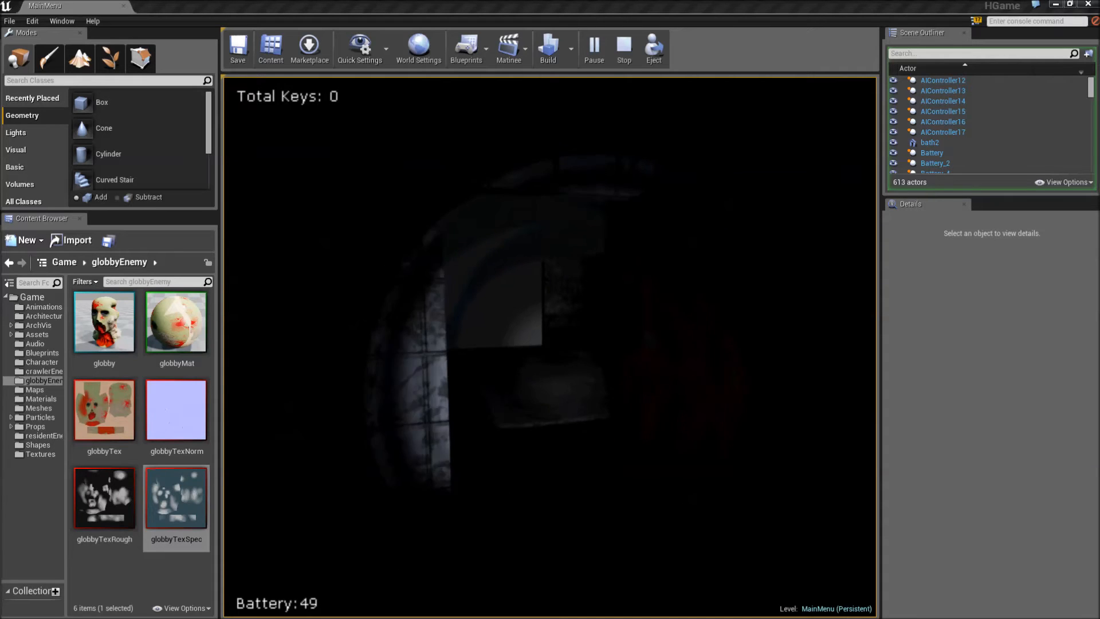
key(w)
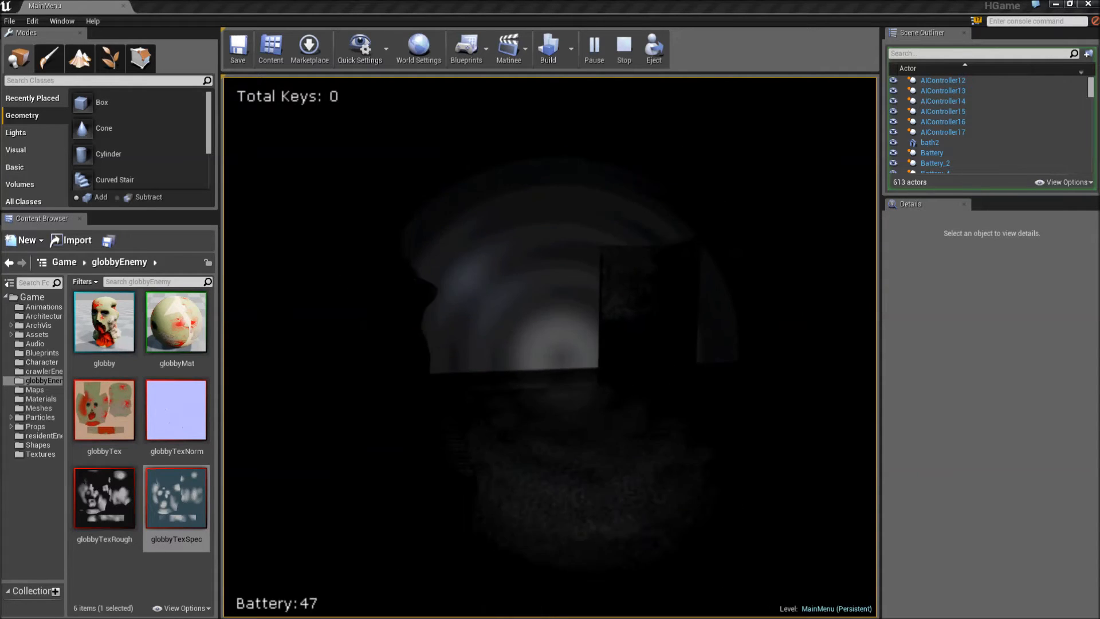
key(w)
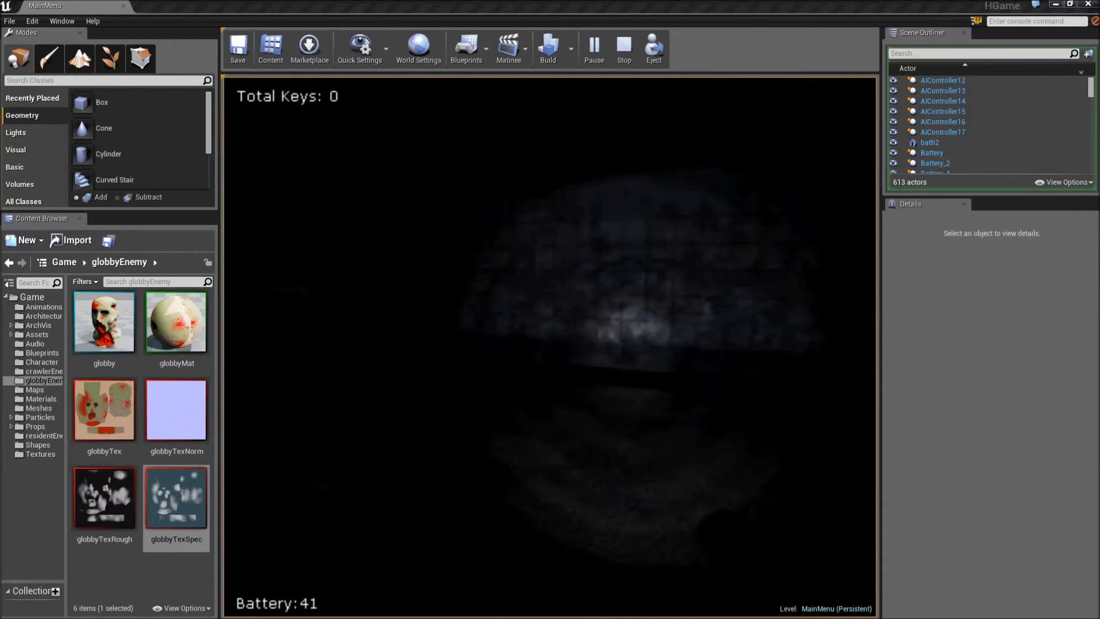
key(w)
key(w)
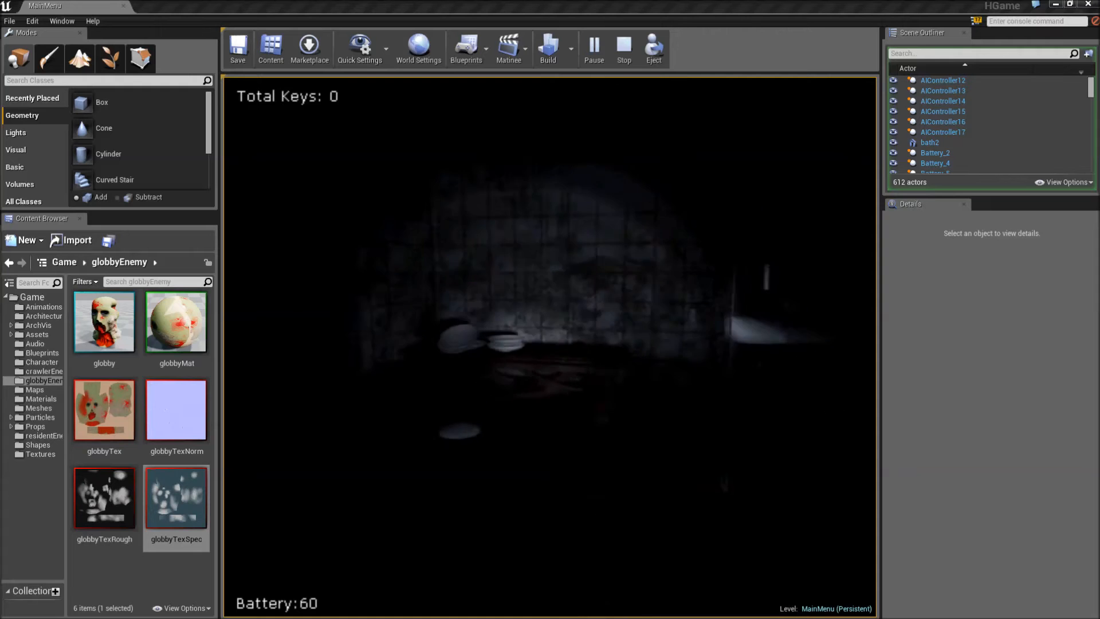
key(w)
key(e)
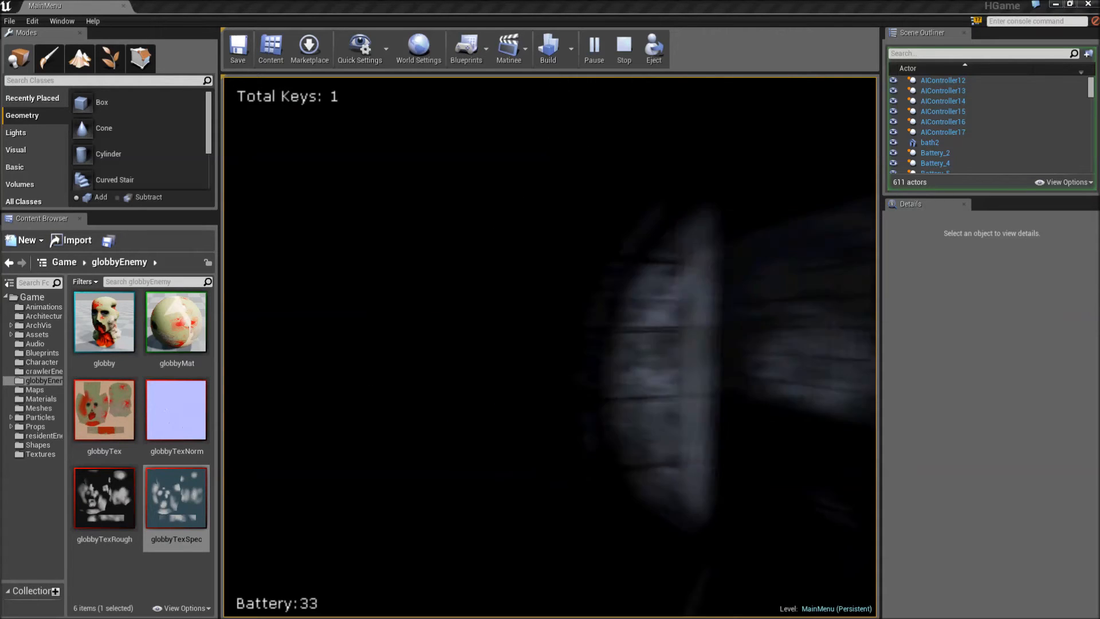
key(alt+space)
key(Escape)
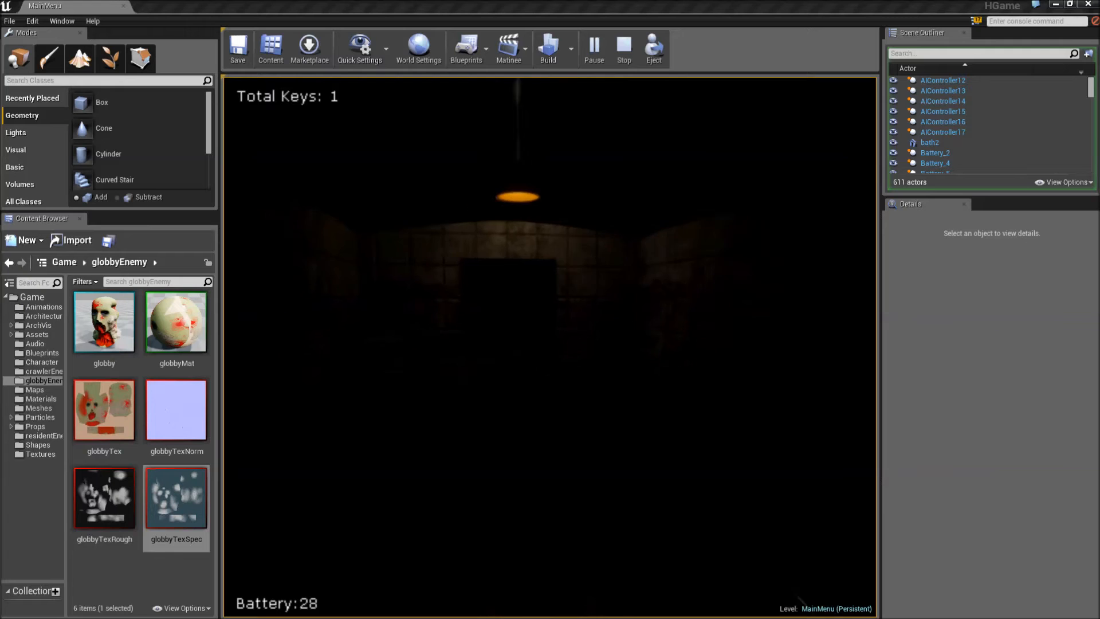
- Walk past the hanging lamp into the dark room and end the play session
key(w)
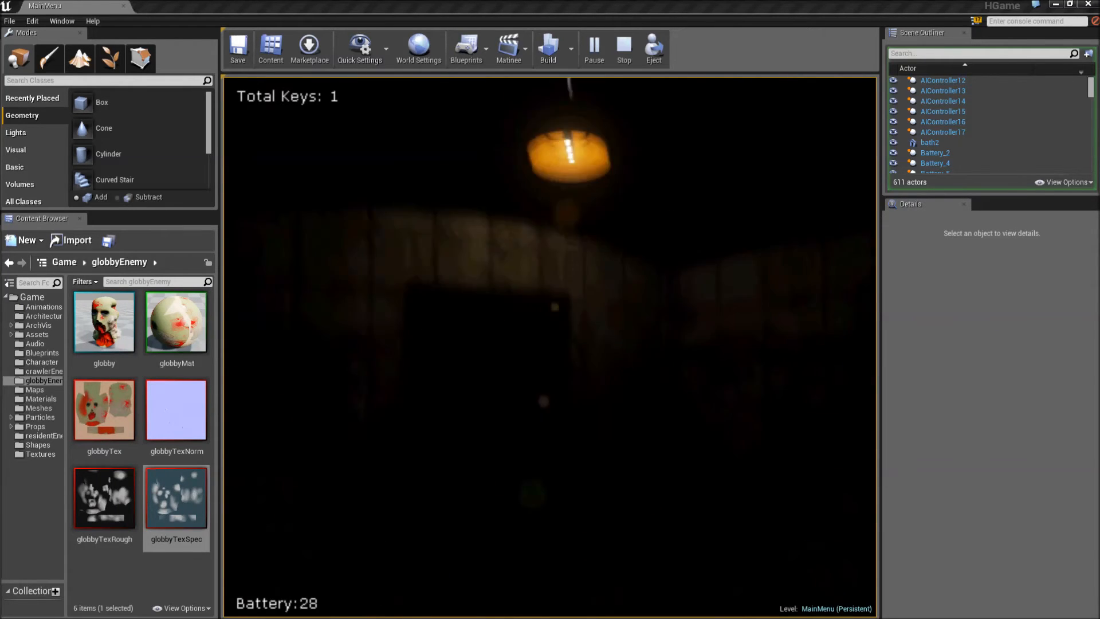
key(w)
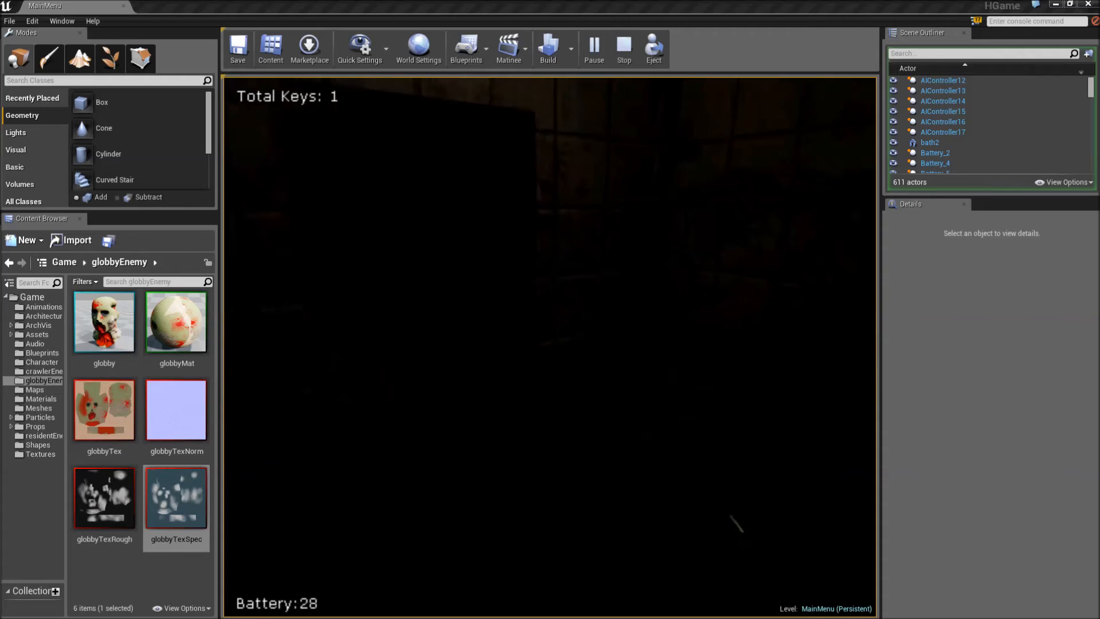
key(Escape)
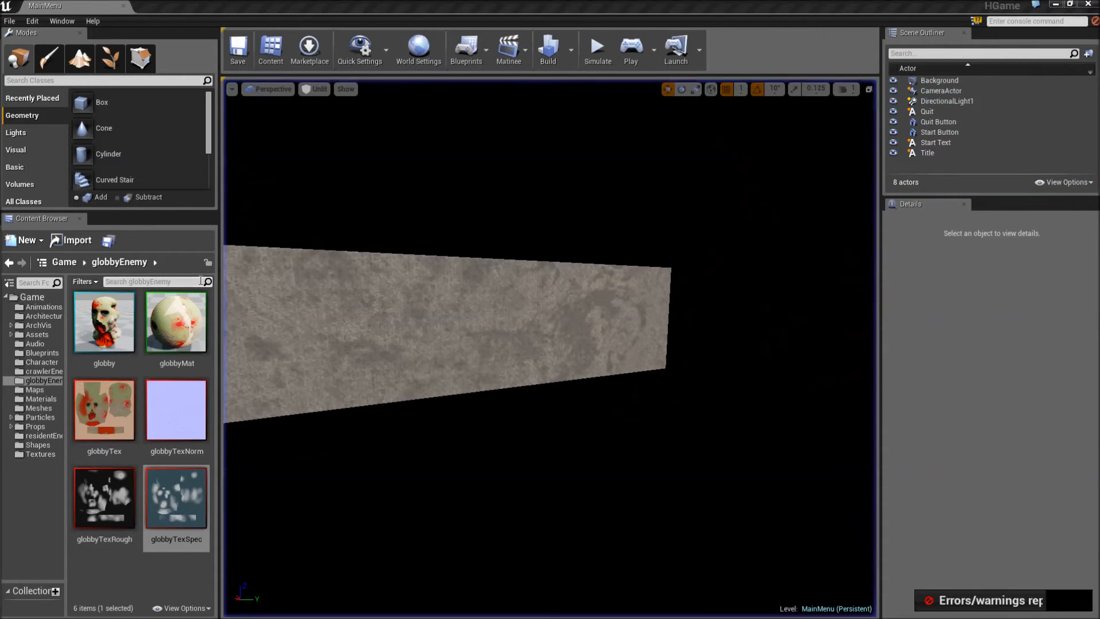
- Browse to the residentEnemy folder and select the residentEnemySkel skeletal mesh
click(39, 436)
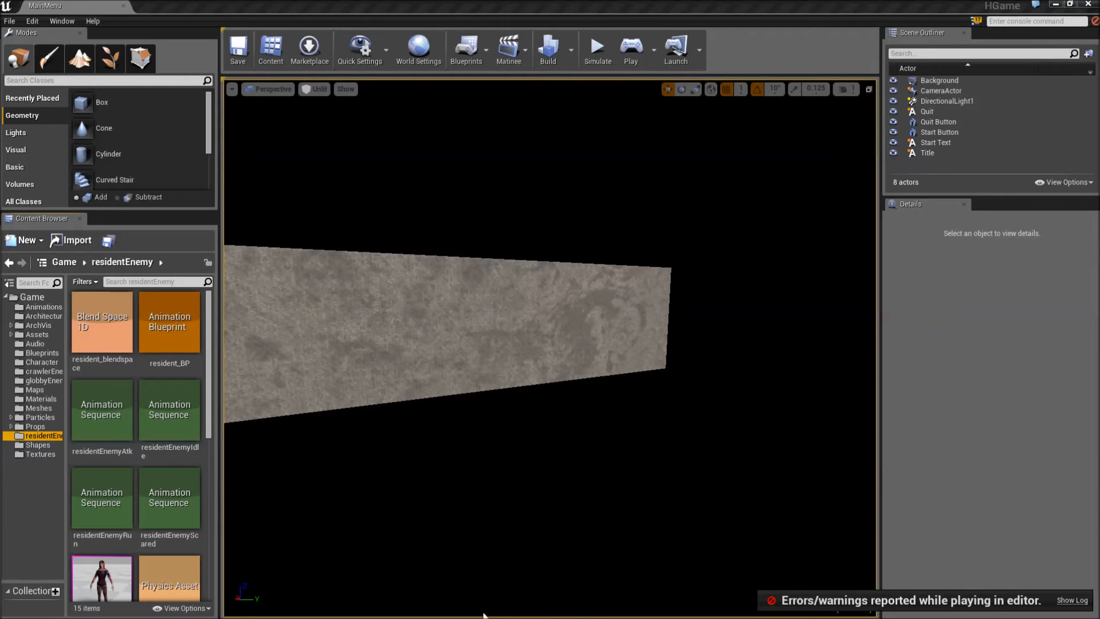
click(89, 574)
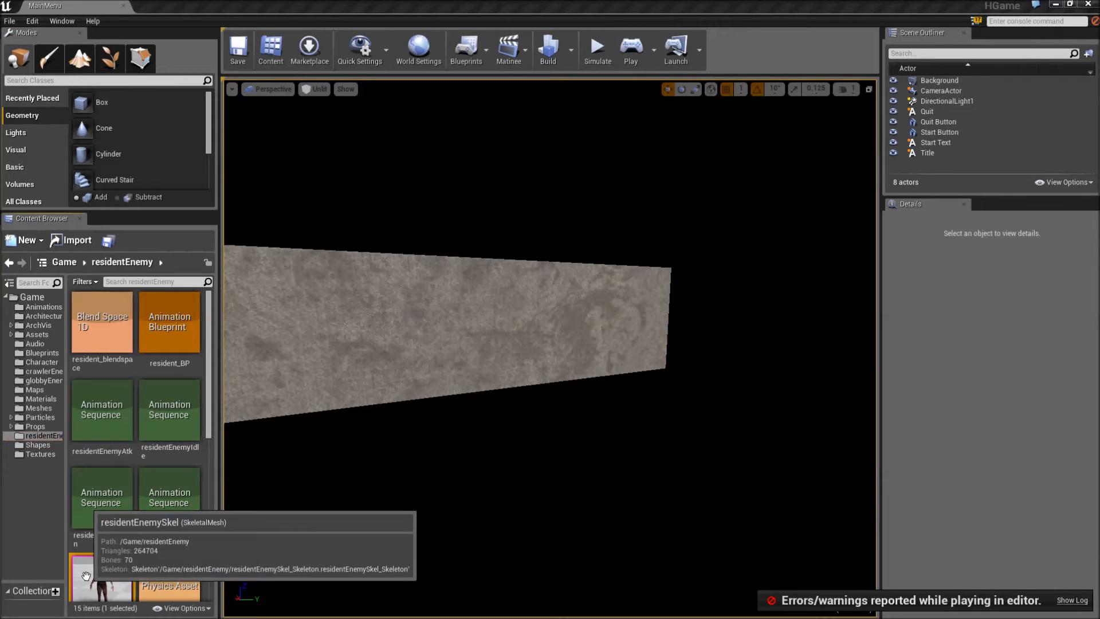
scroll(110, 514, down, 2)
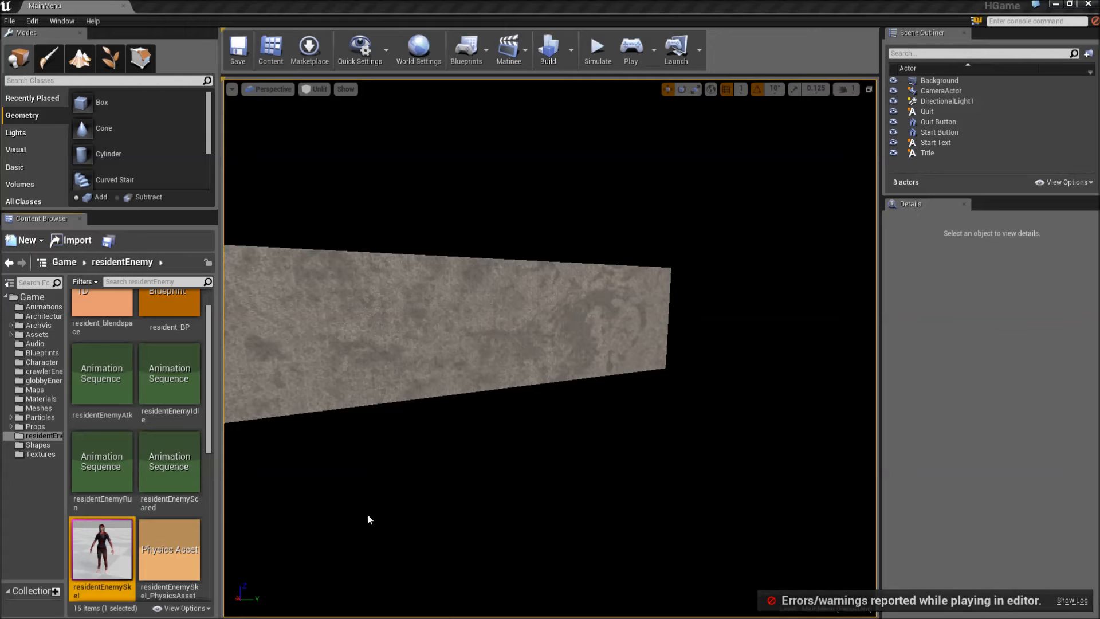
- Switch to 3ds Max and review the resident character's idle animation by scrubbing back through it and playing it
key(super)
click(333, 609)
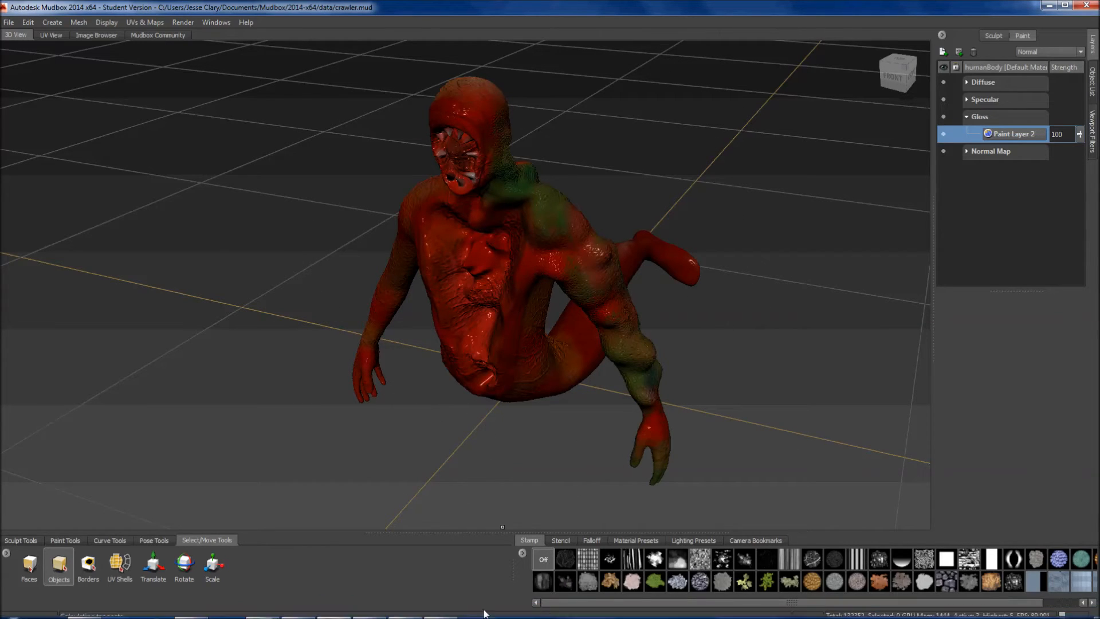
mouse_move(408, 609)
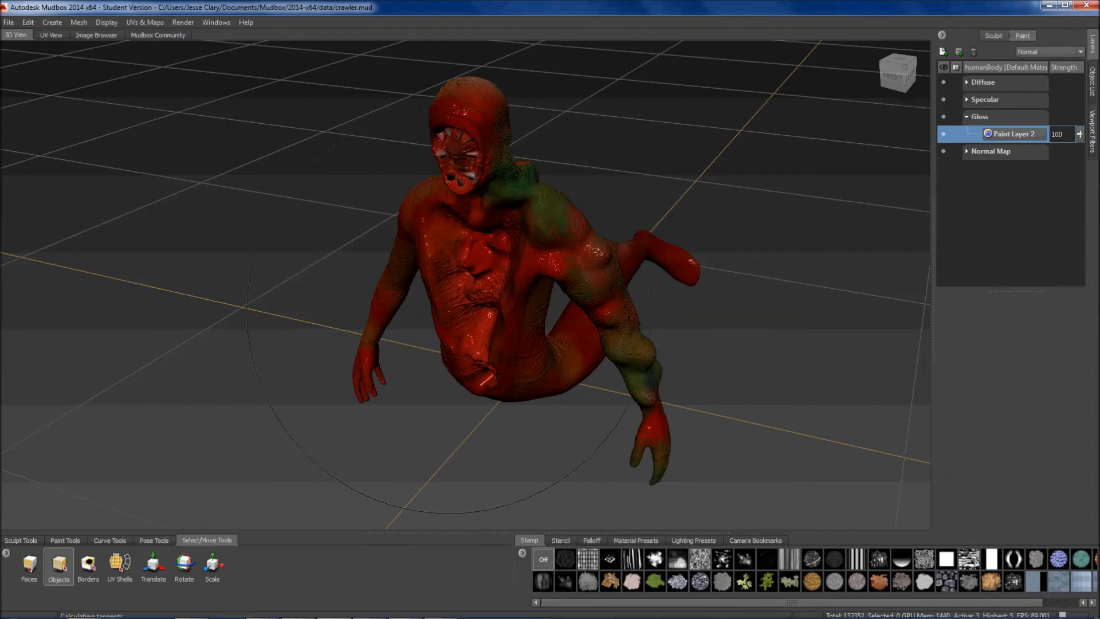
mouse_move(284, 617)
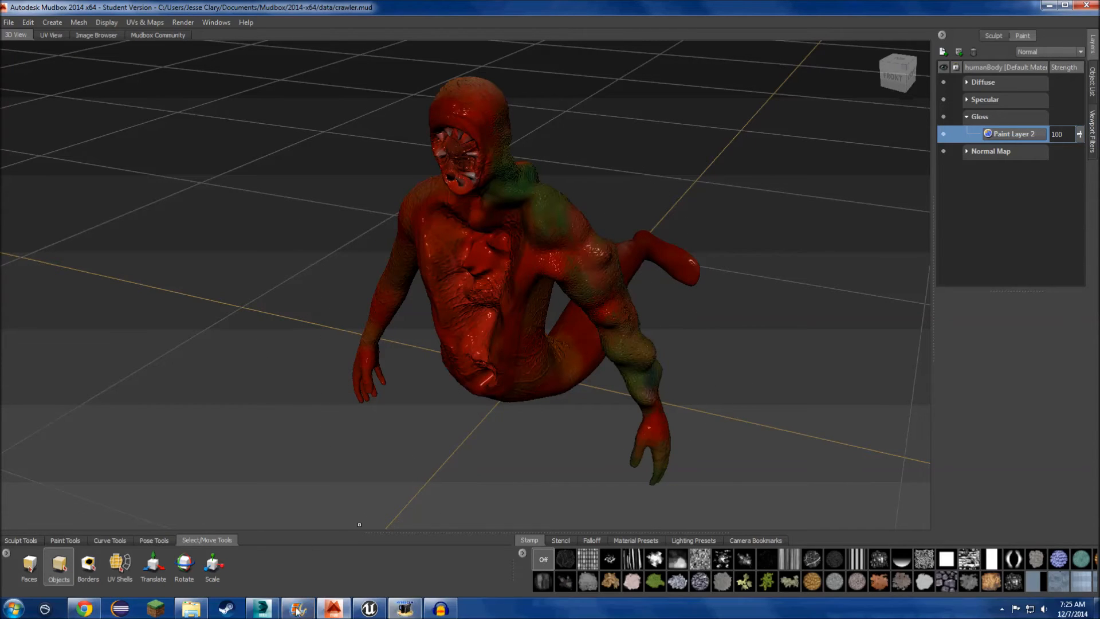
click(297, 609)
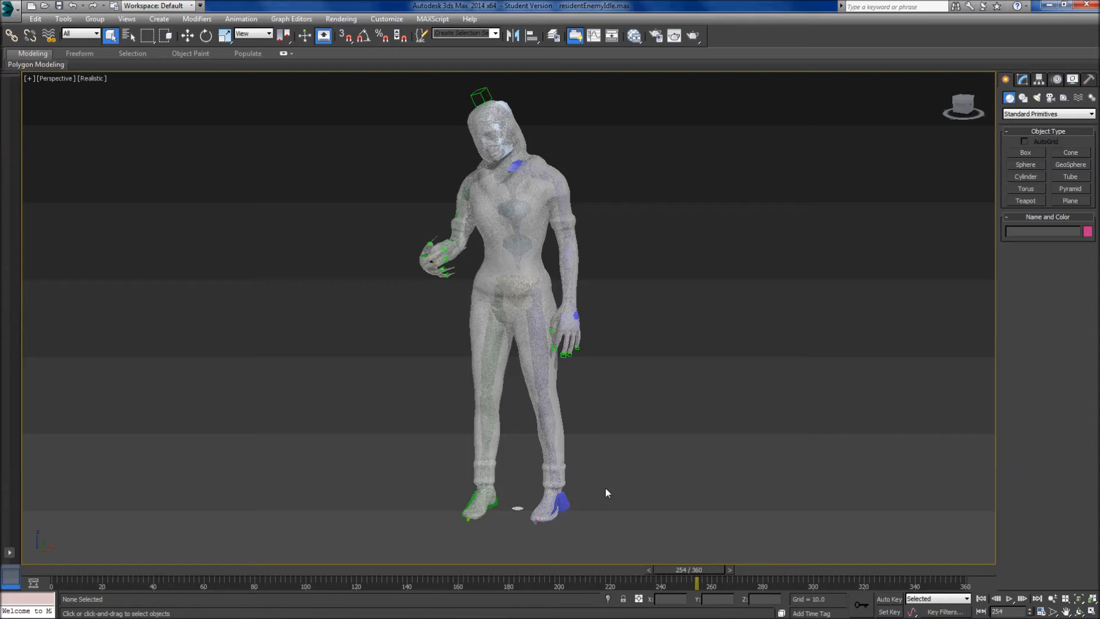
drag(698, 573, 561, 576)
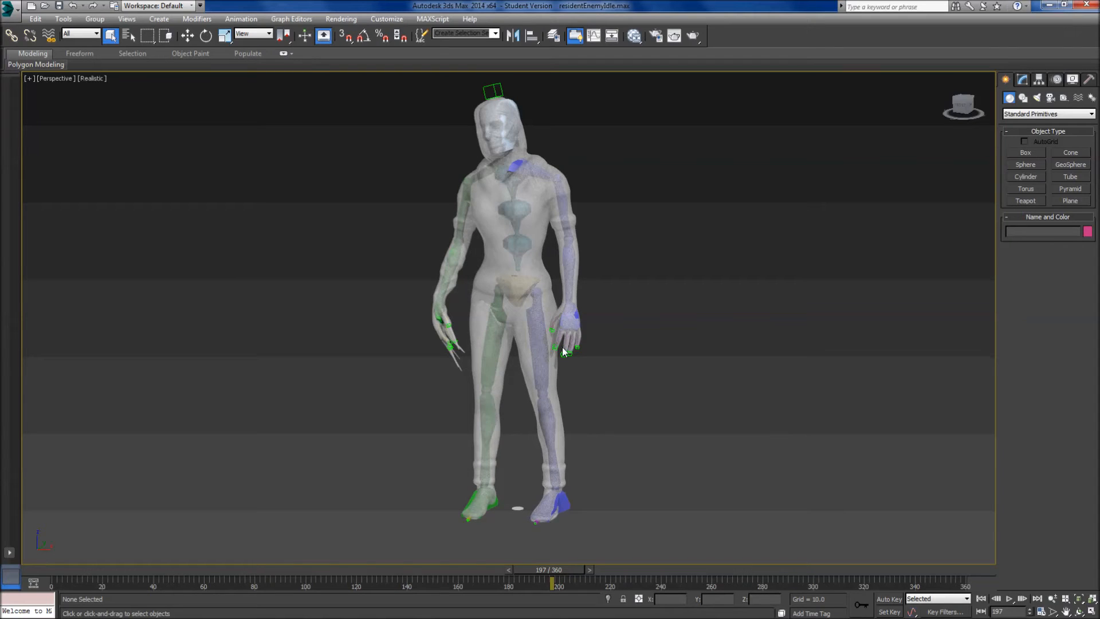
click(1009, 599)
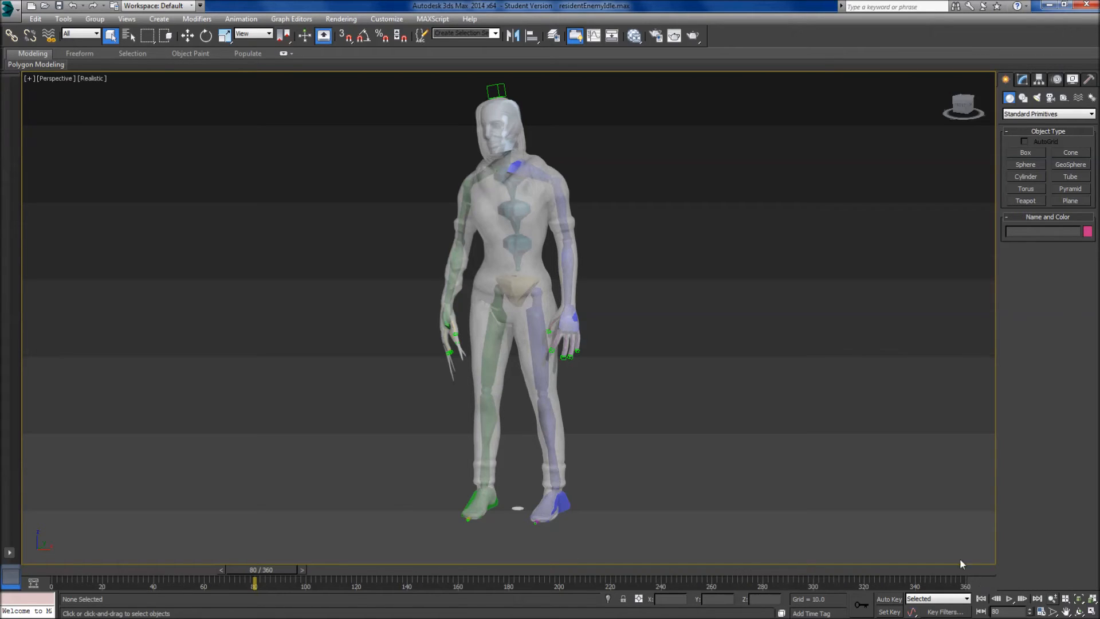
click(1010, 598)
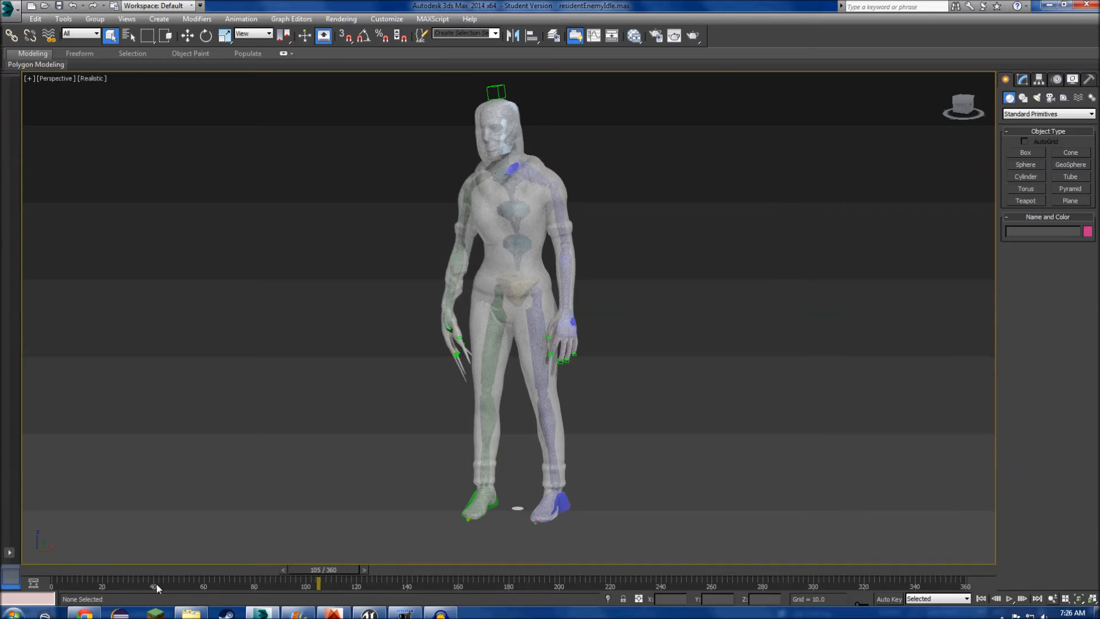
- Return to Unreal Editor and open the residentEnemySkel mesh for a closer look at the character
click(1048, 5)
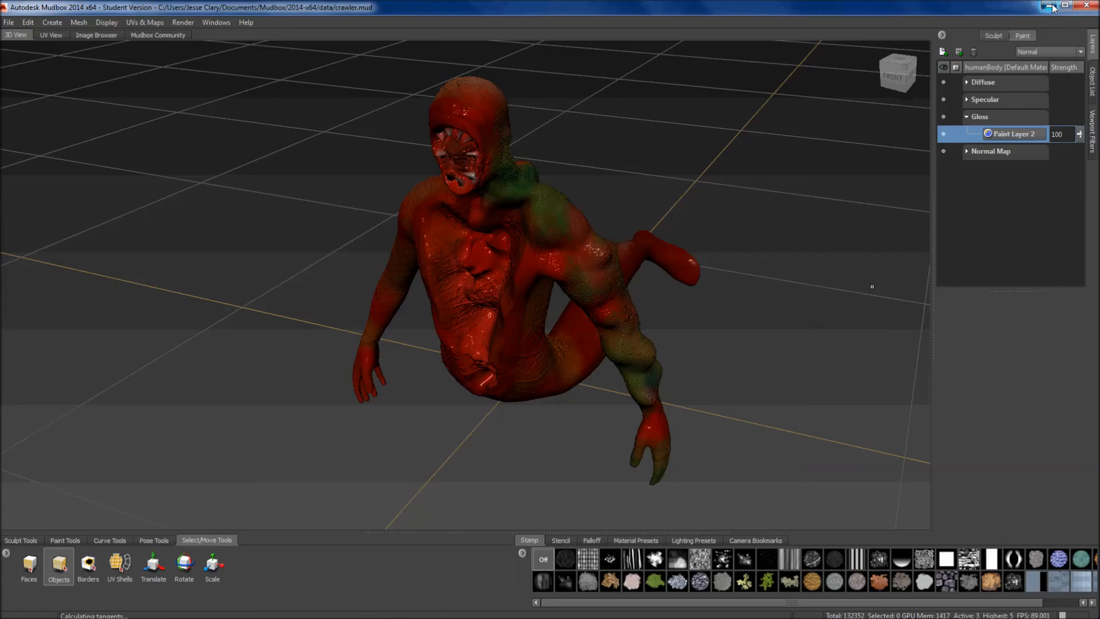
click(1049, 5)
drag(210, 380, 212, 350)
double_click(129, 570)
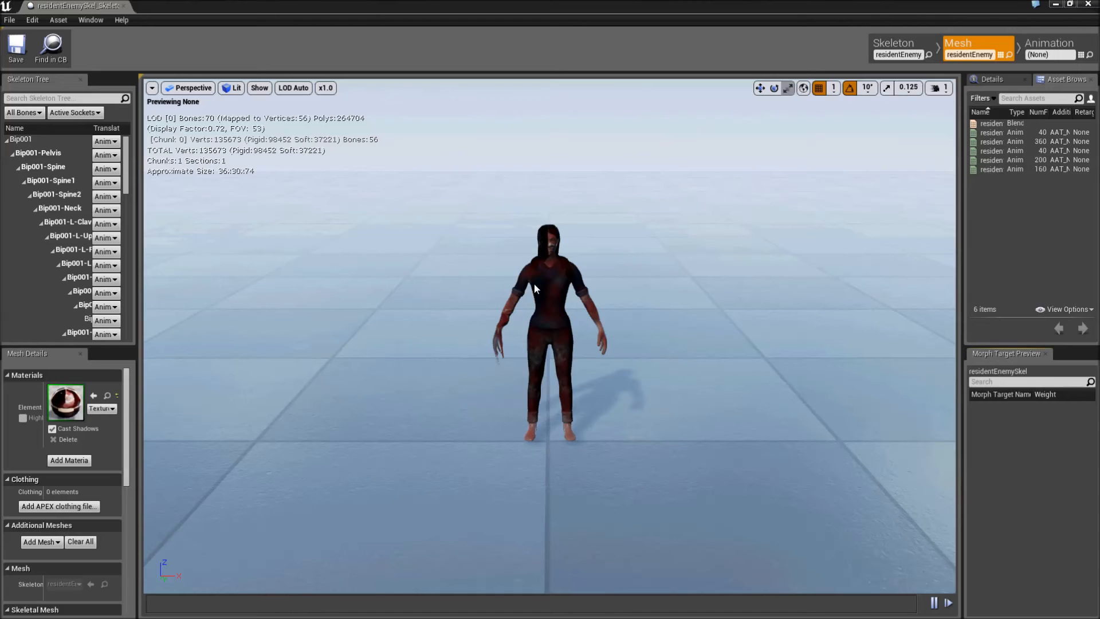
scroll(536, 288, up, 3)
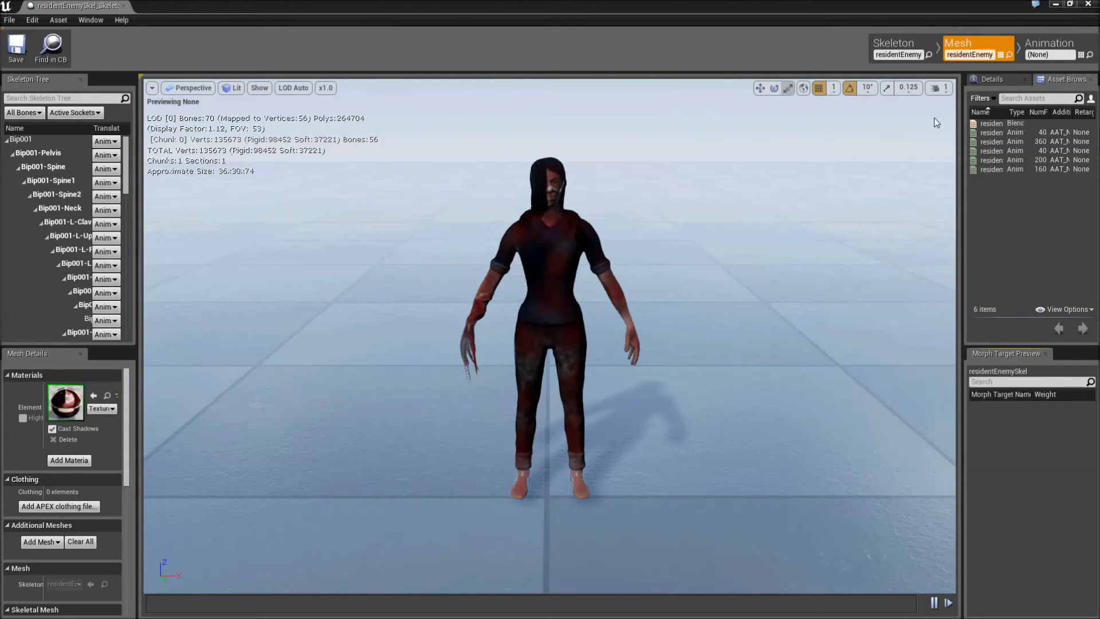
- Preview the resident enemy's animation sequences on the mesh, including residentEnemyWalk and residentEnemyScared
click(1020, 150)
click(1019, 159)
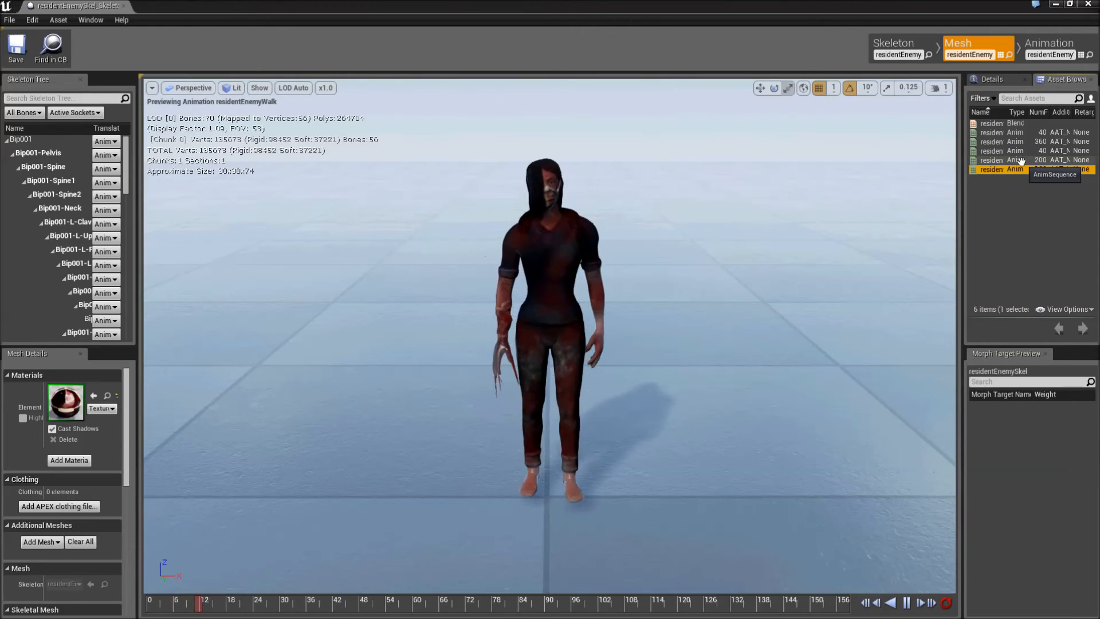
click(1007, 142)
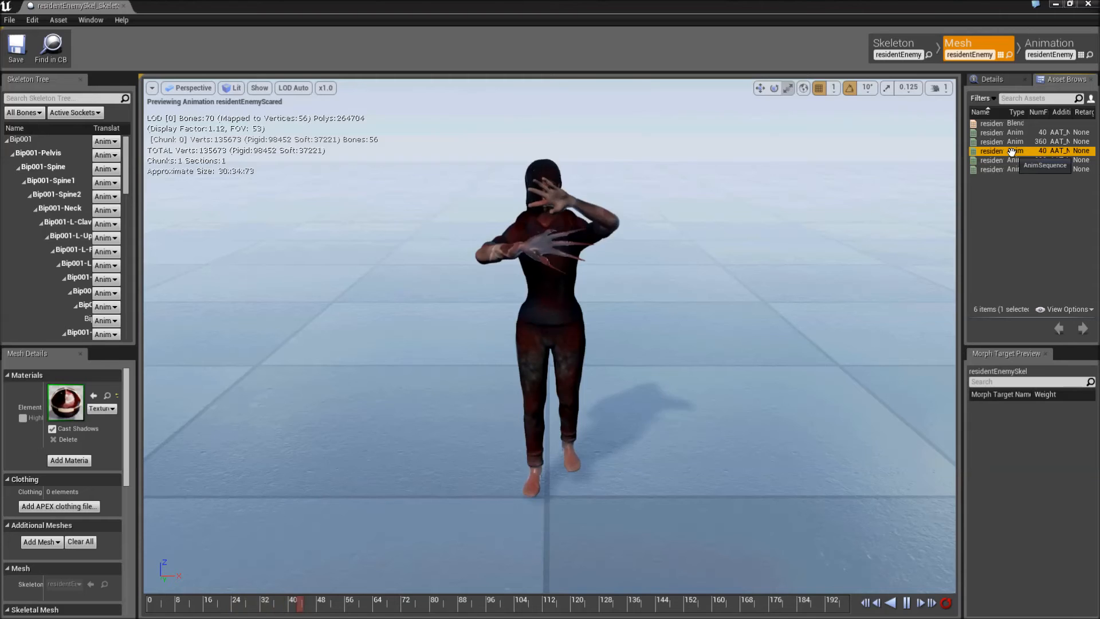
click(1007, 132)
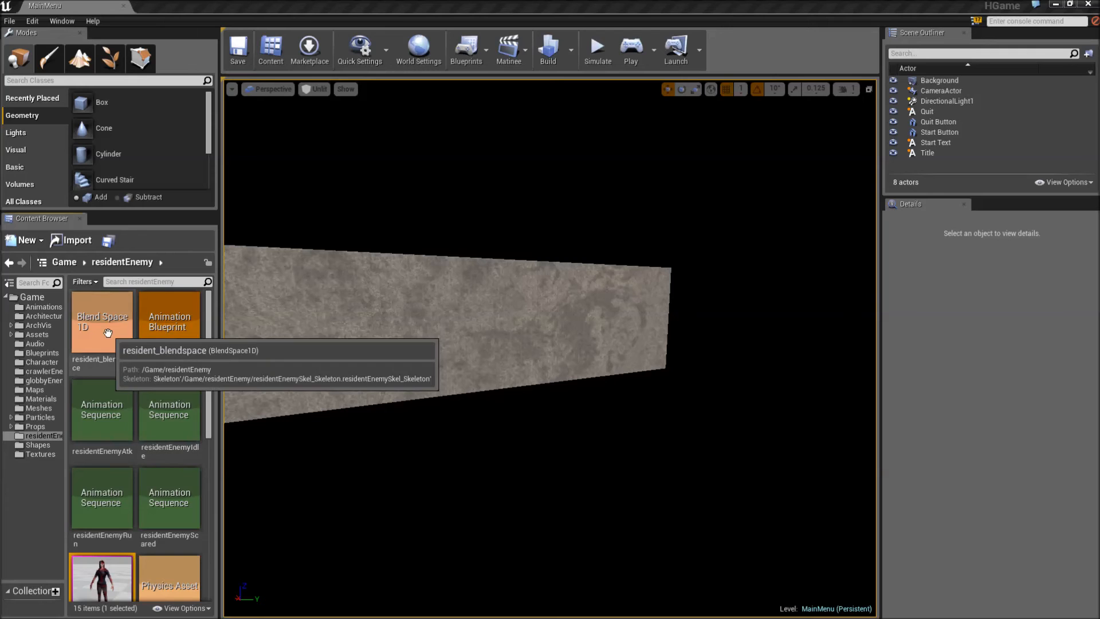
- Open resident_blendspace, preview how the idle, walk and run animations blend by speed, and close the animation editor
double_click(108, 333)
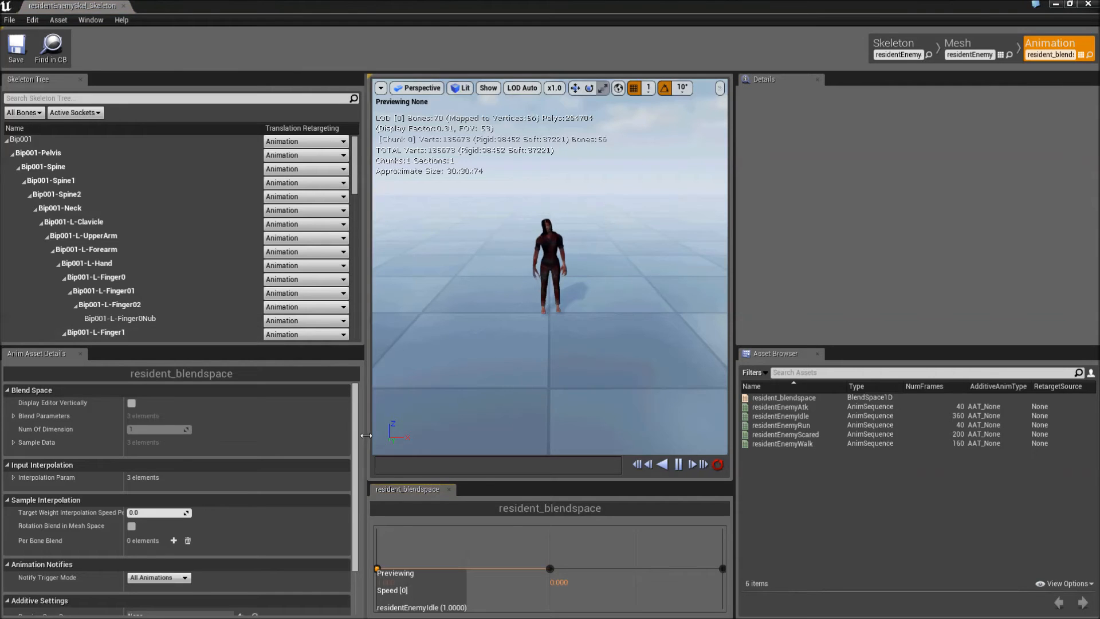
scroll(542, 289, up, 4)
scroll(496, 390, down, 2)
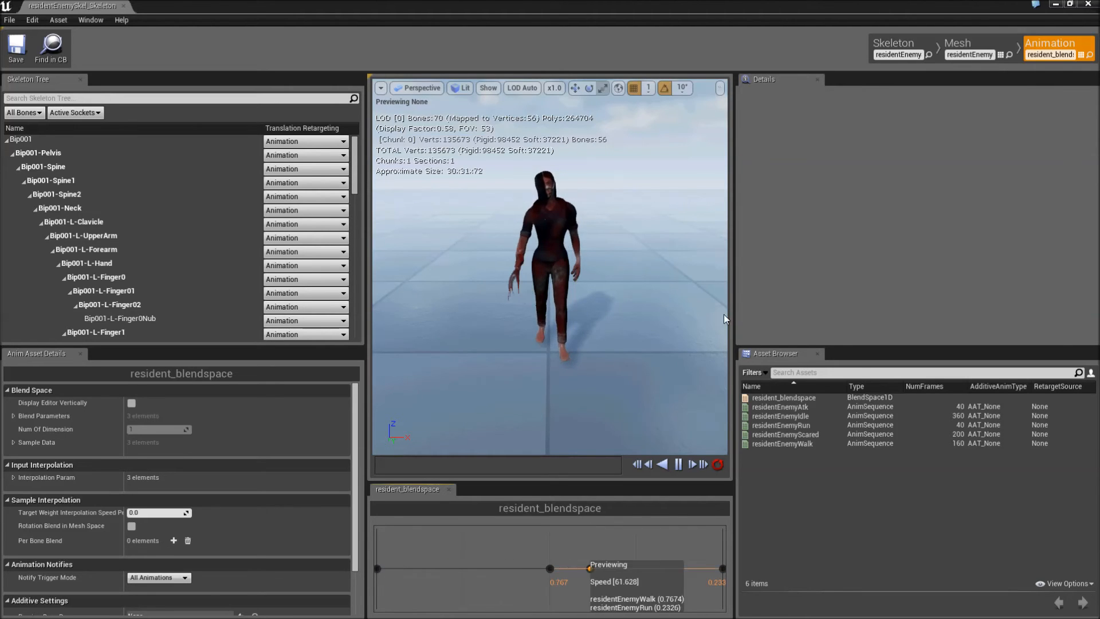
click(1088, 5)
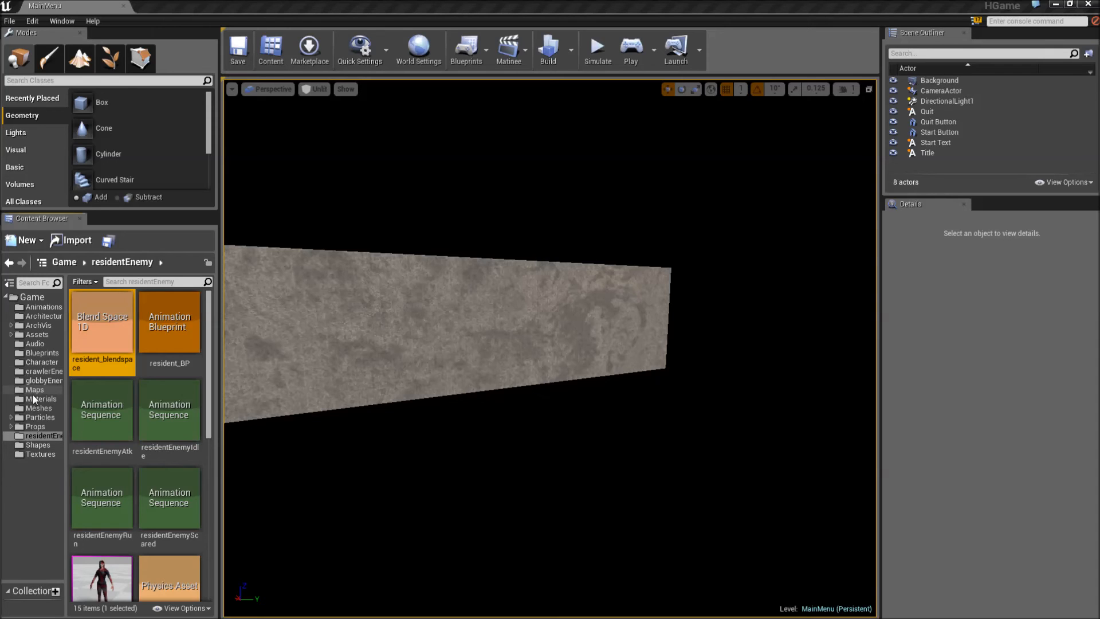
- Look through the contents of the globbyEnemy and crawlerEnemy asset folders
click(34, 378)
click(115, 330)
click(26, 370)
click(80, 340)
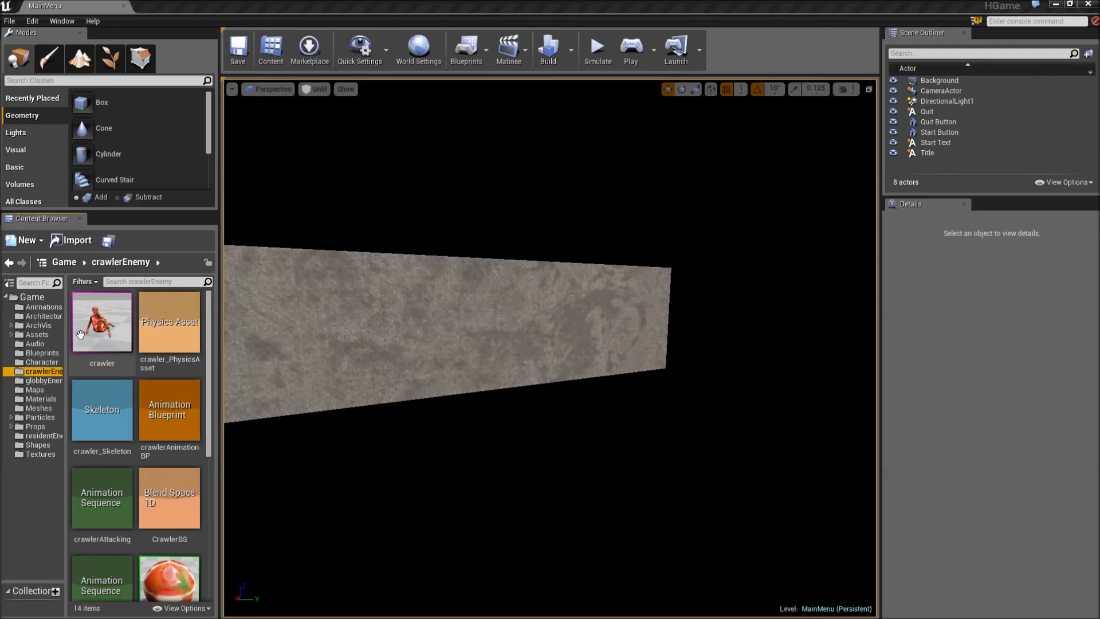
- Examine the globby enemy's color, normal, specular and roughness textures in the globbyEnemy folder
click(51, 380)
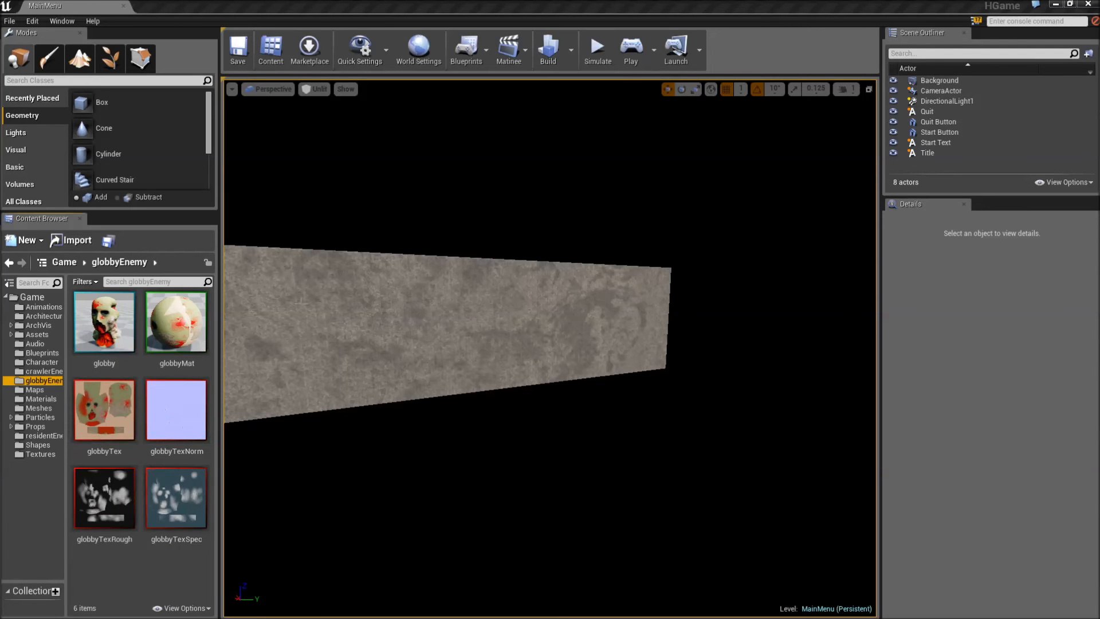
mouse_move(148, 389)
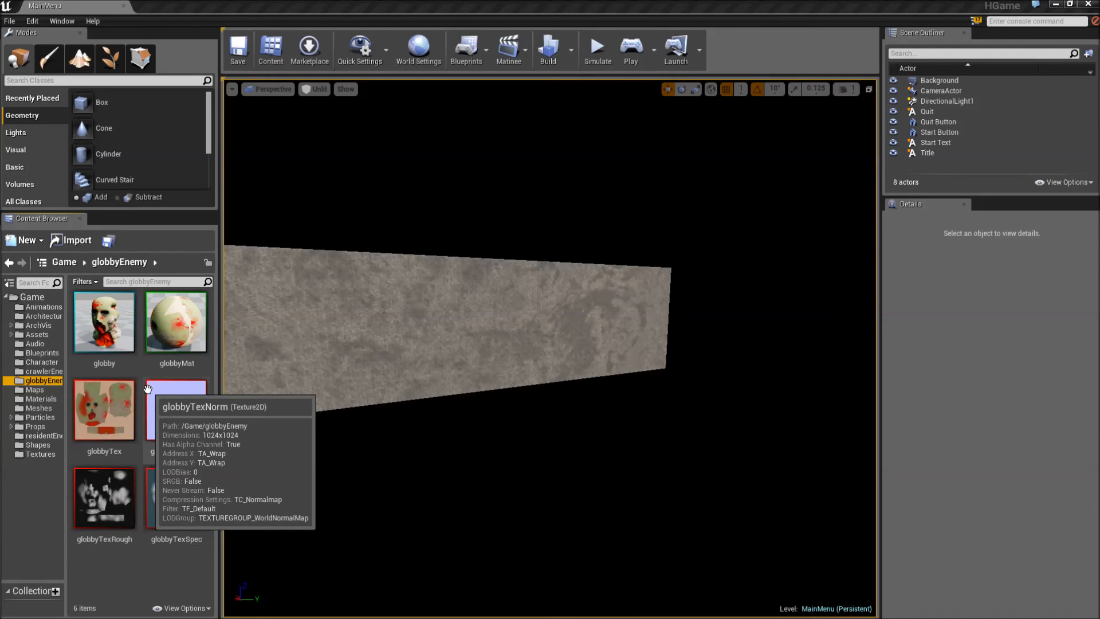
mouse_move(129, 414)
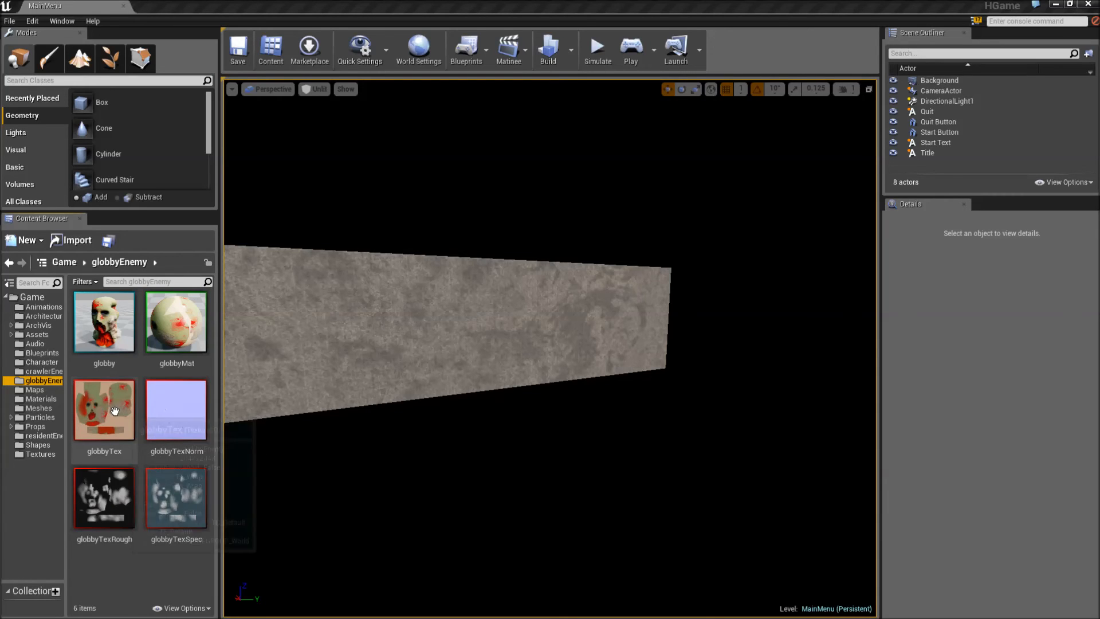
click(114, 411)
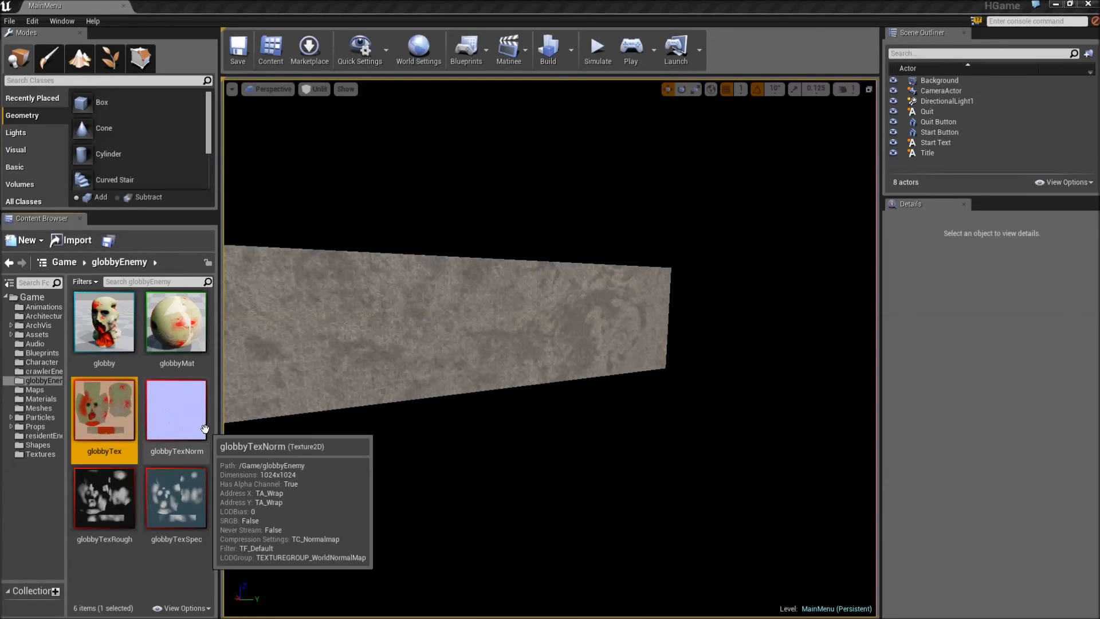
click(204, 428)
click(195, 505)
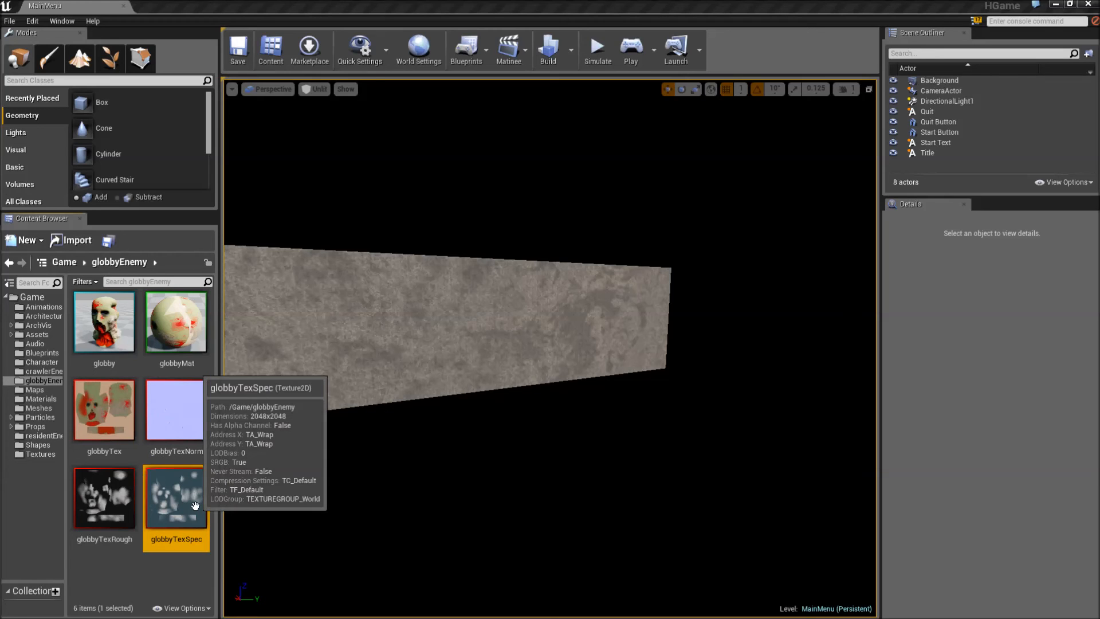
click(122, 509)
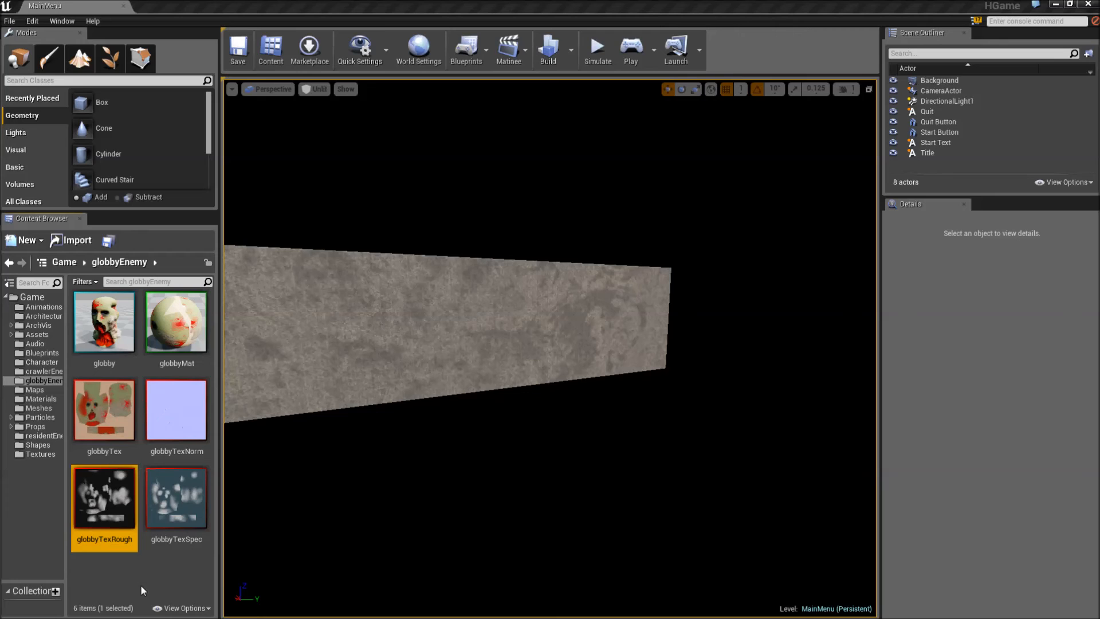
mouse_move(77, 510)
- Browse through the crawlerEnemy, Character, Blueprints and Audio folders
click(37, 370)
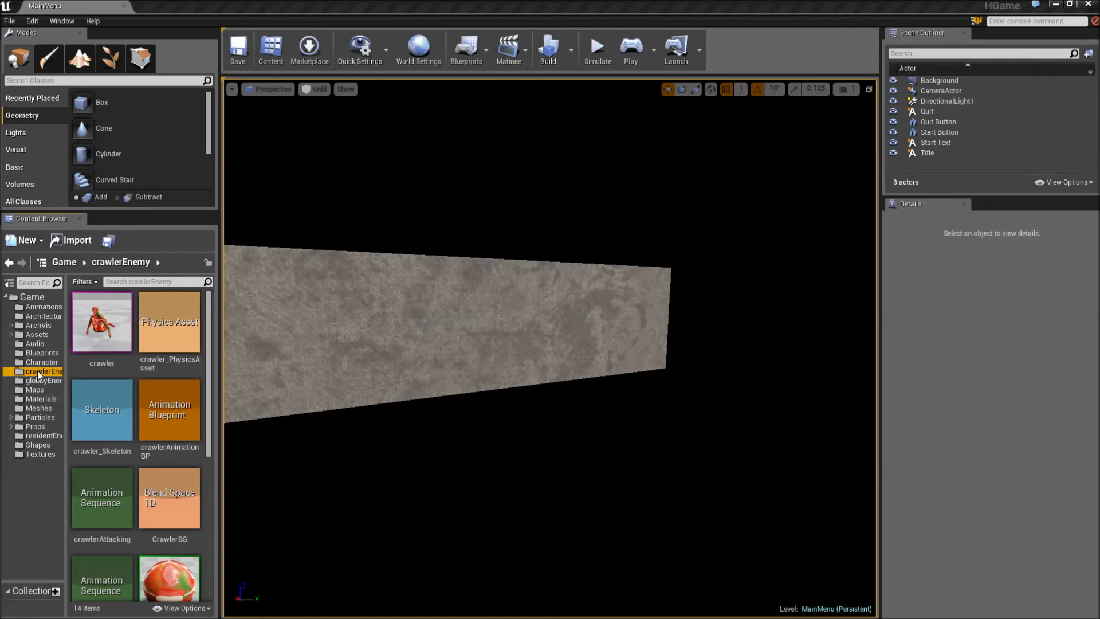
click(37, 362)
click(36, 353)
click(34, 343)
click(45, 282)
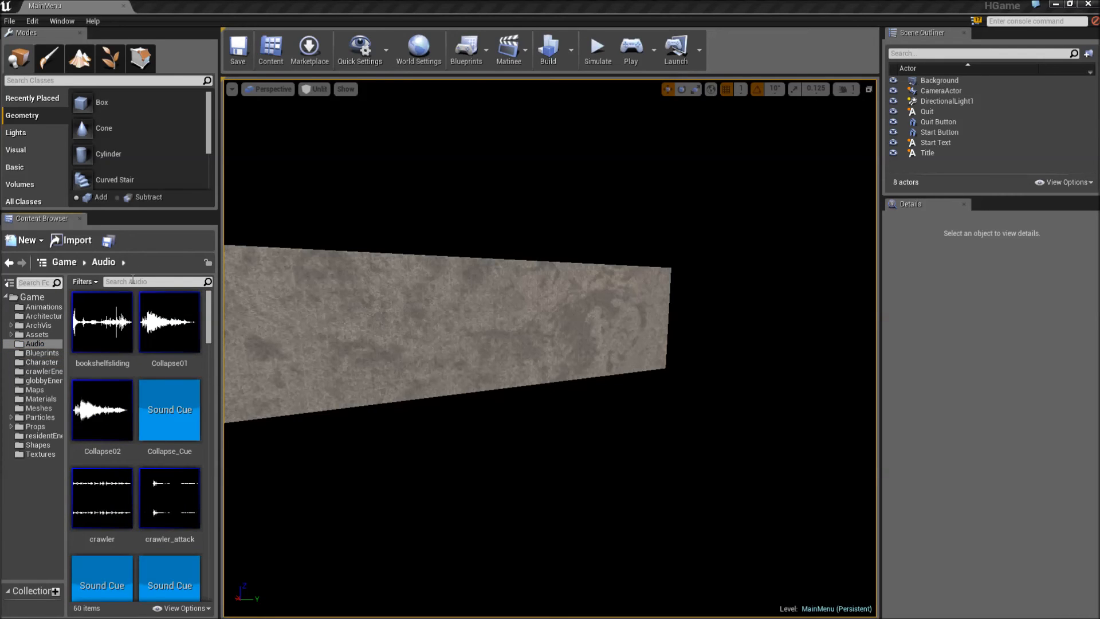
- Search the whole Game folder for "flashlight", open the BP_FlashLight blueprint and view its full event graph
click(32, 297)
click(167, 281)
text(flashl)
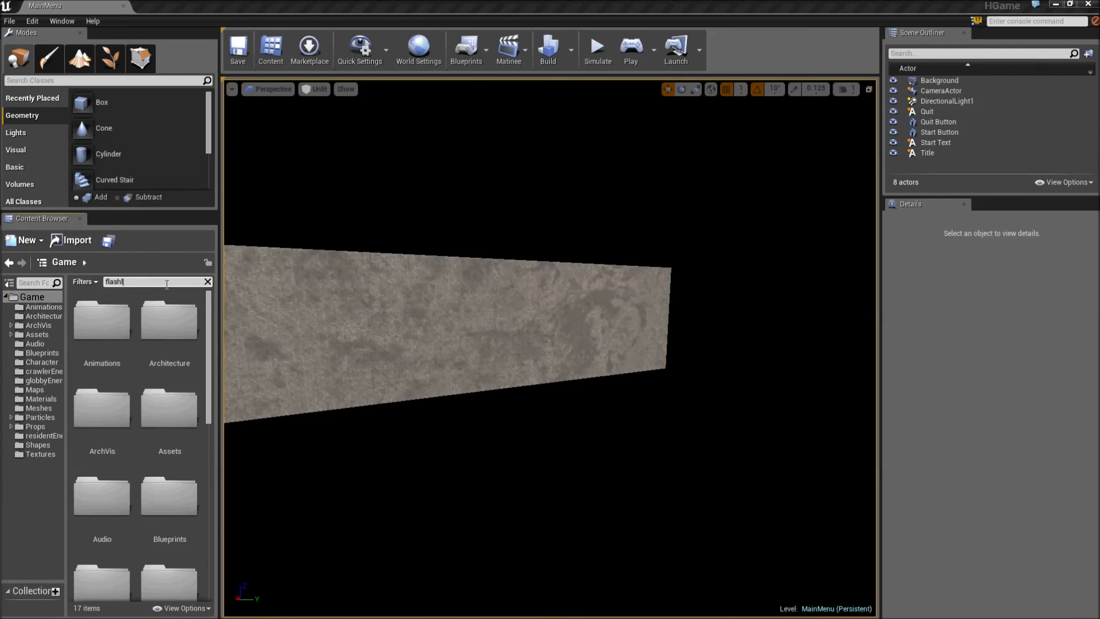
text(ight)
click(109, 315)
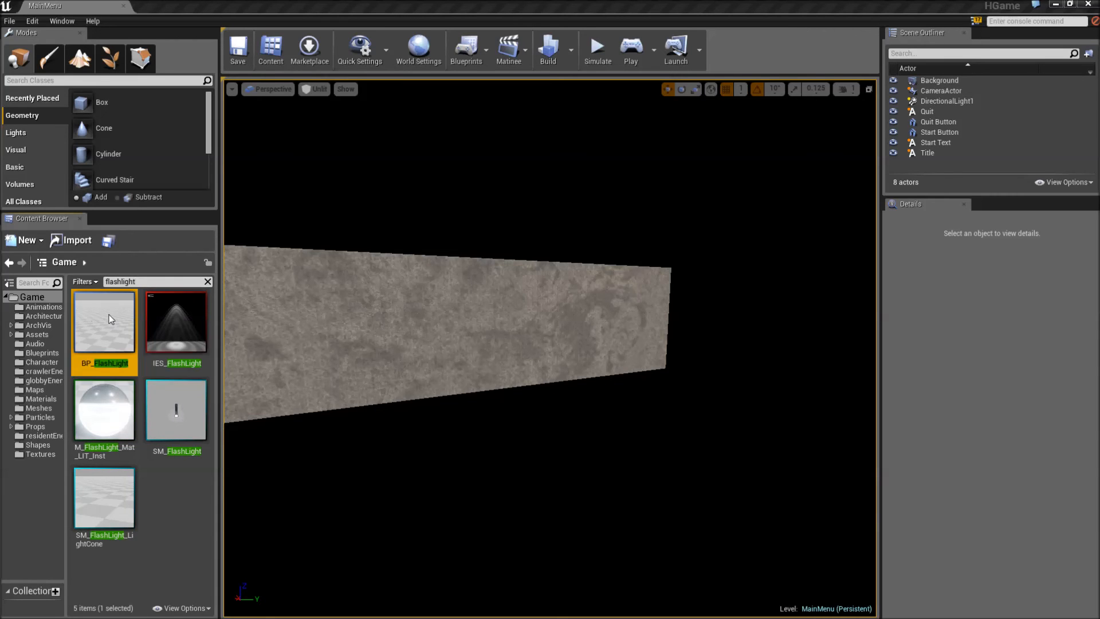
double_click(109, 315)
scroll(401, 275, down, 3)
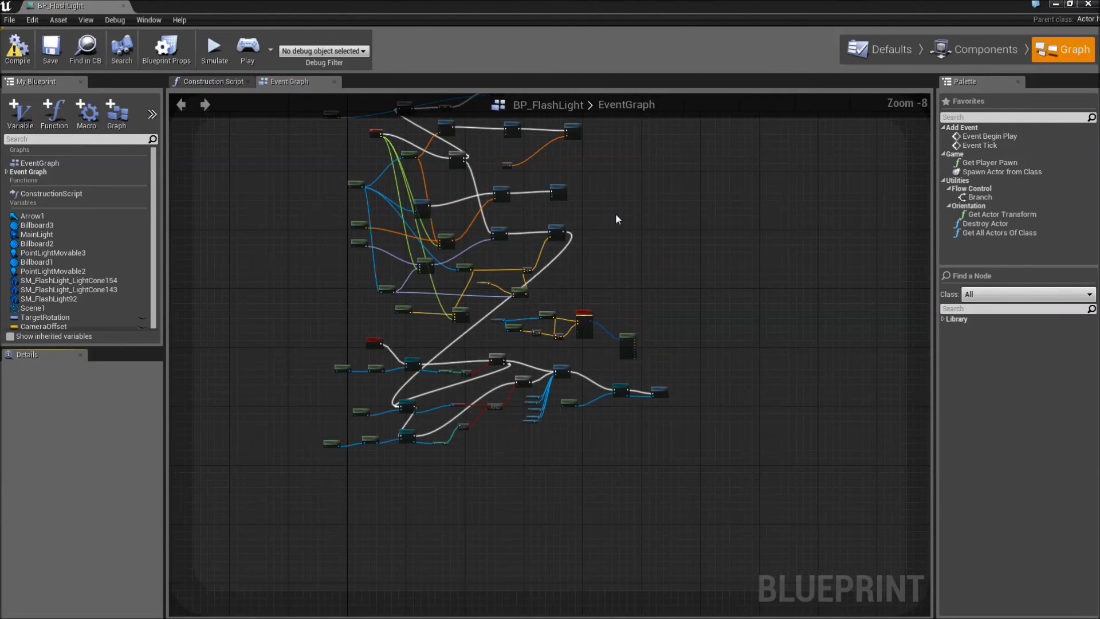
right_drag(619, 214, 663, 303)
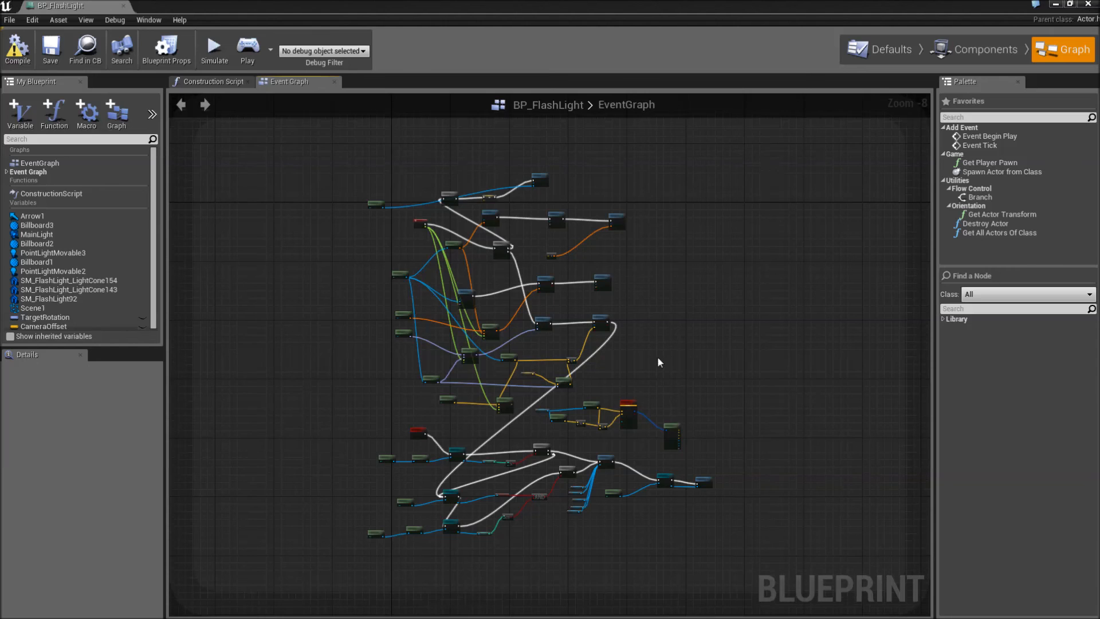
- Look over the node network in the flashlight blueprint's event graph
scroll(665, 363, up, 4)
scroll(665, 363, down, 3)
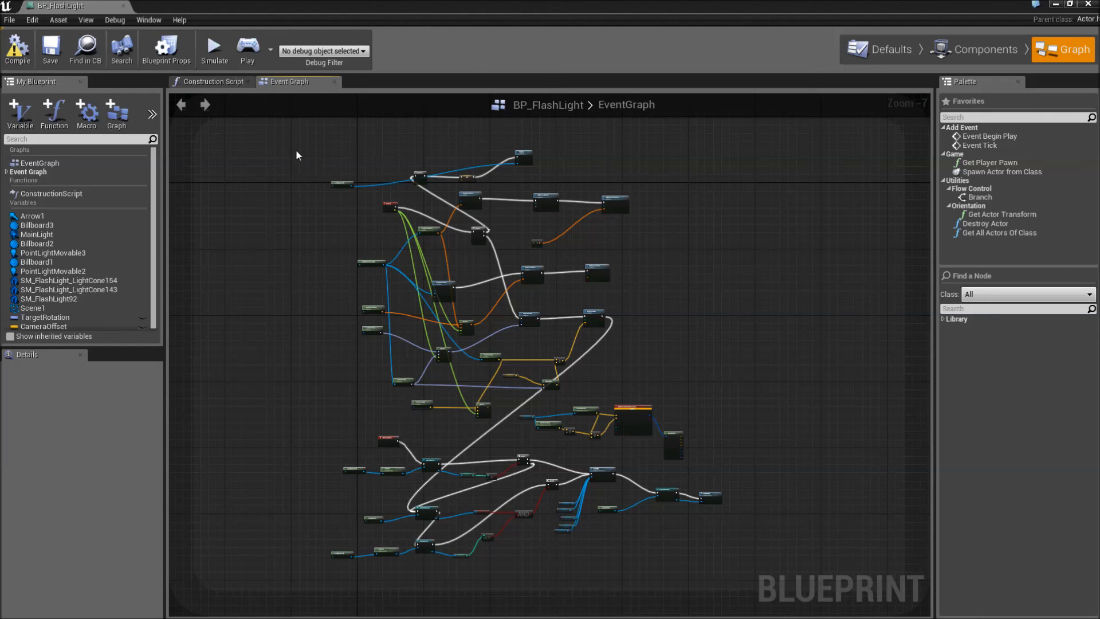
drag(453, 235, 294, 228)
- Inspect the MainLight spotlight and both movable point lights among the flashlight's components and close the blueprint
click(974, 49)
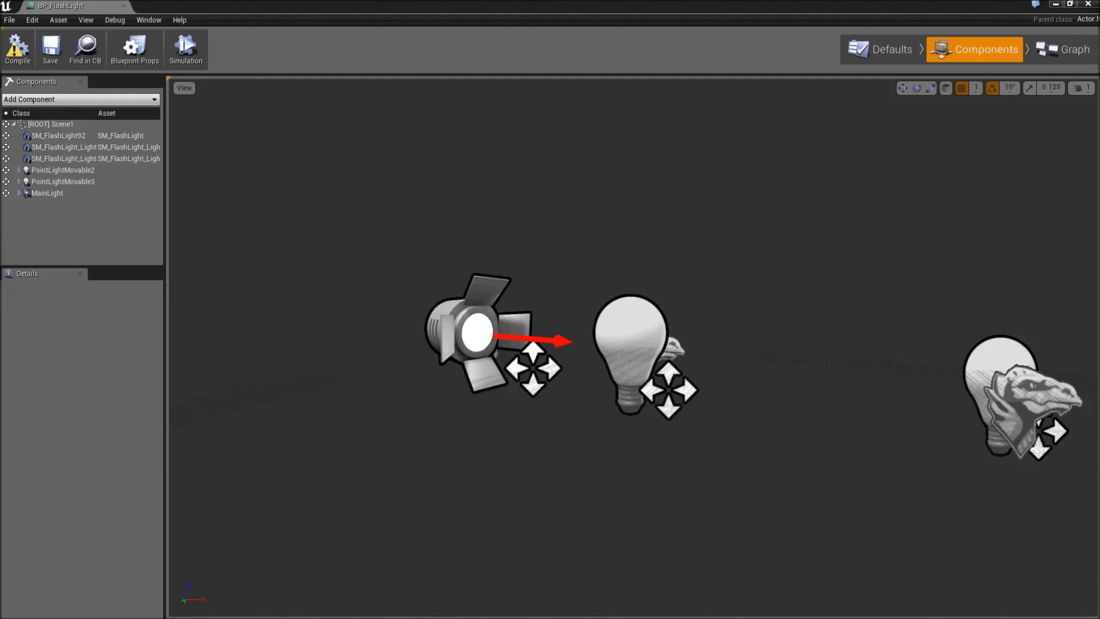
click(514, 324)
click(477, 331)
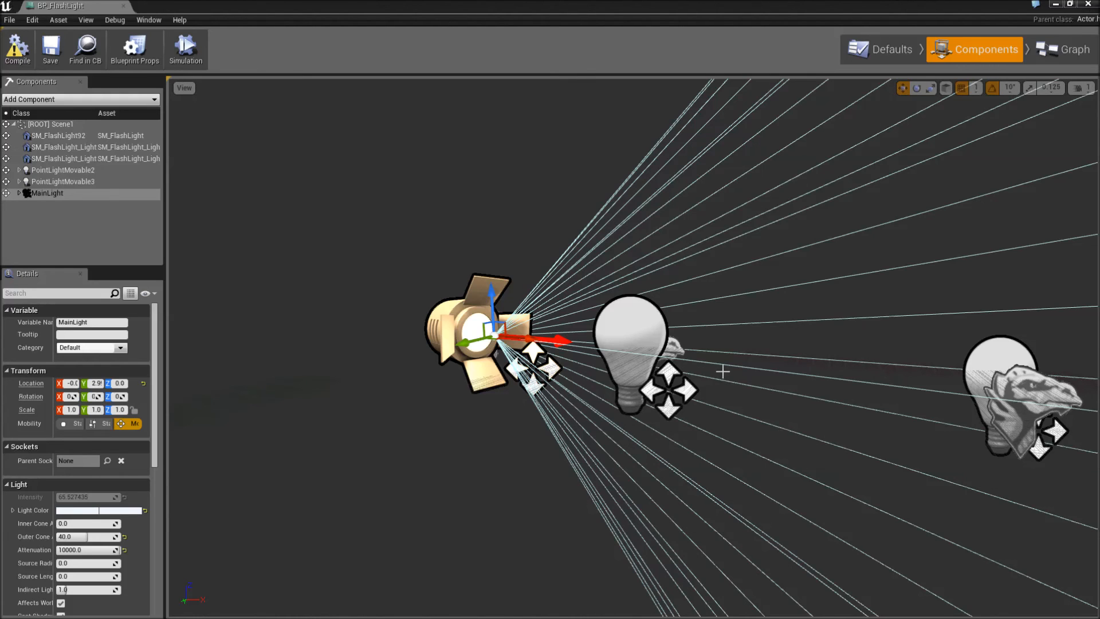
click(646, 331)
click(1001, 360)
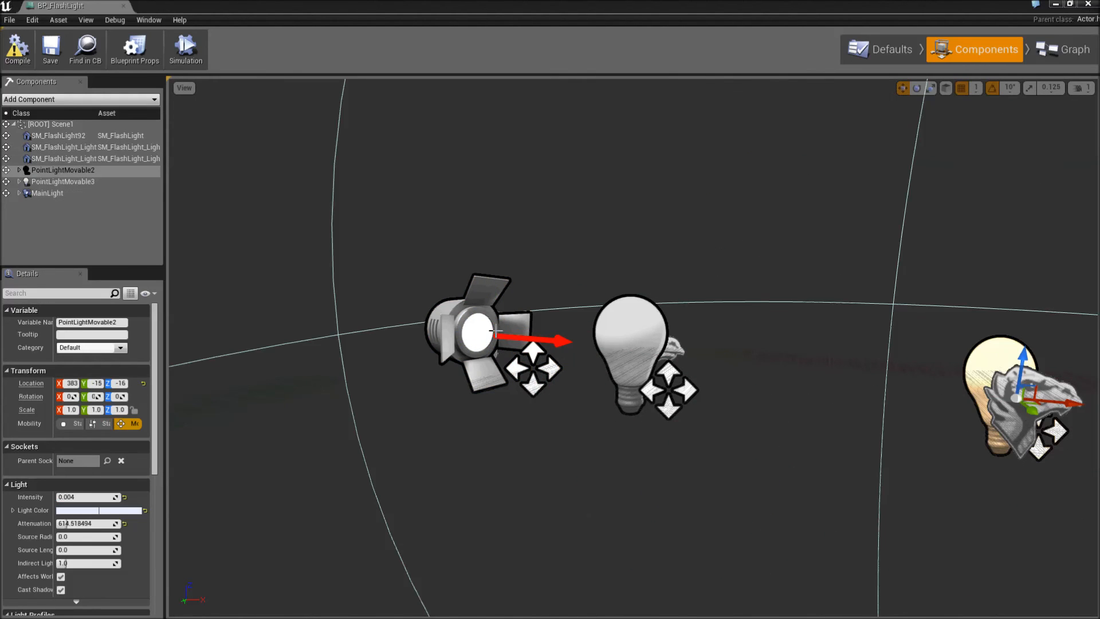
click(484, 357)
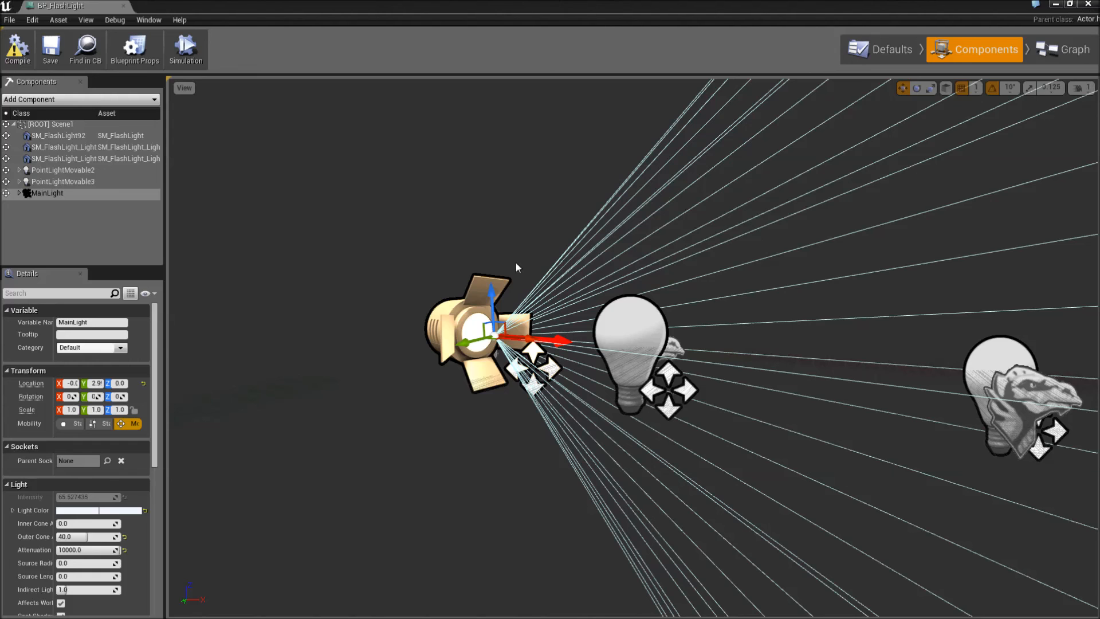
click(1087, 4)
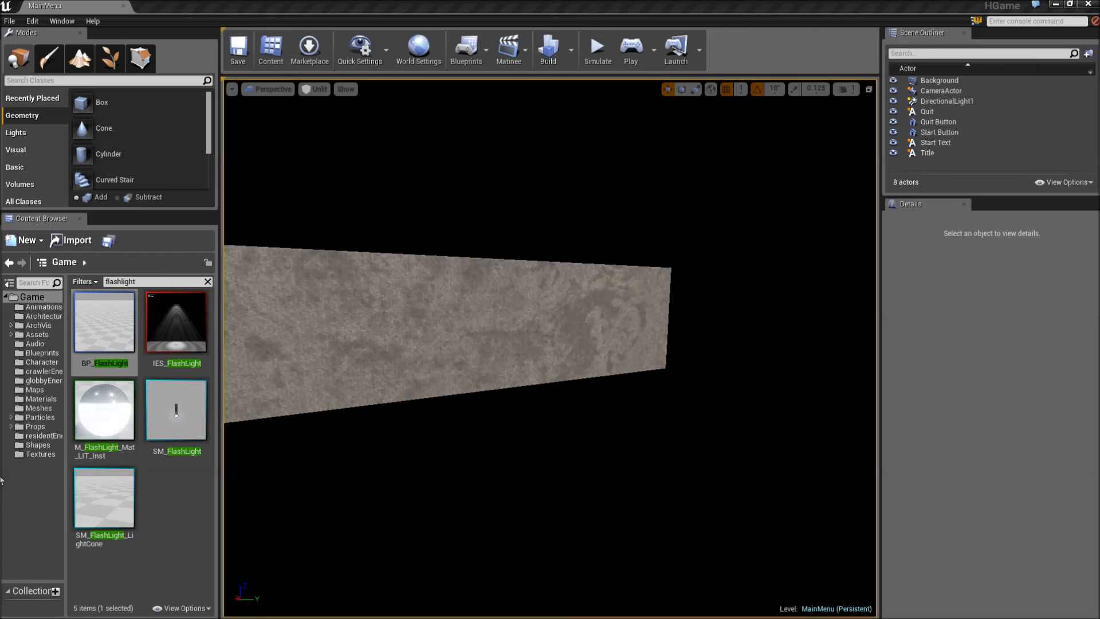
- Clear the "flashlight" search in the residentEnemy folder and look through its animation and skeletal mesh assets
click(33, 436)
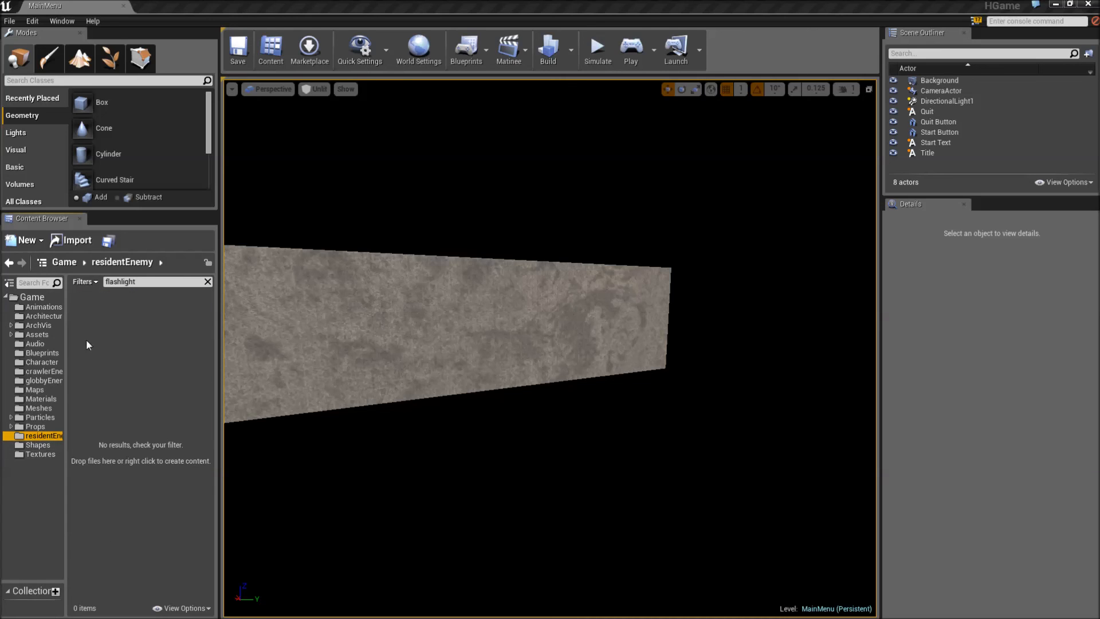
click(207, 281)
scroll(87, 515, down, 2)
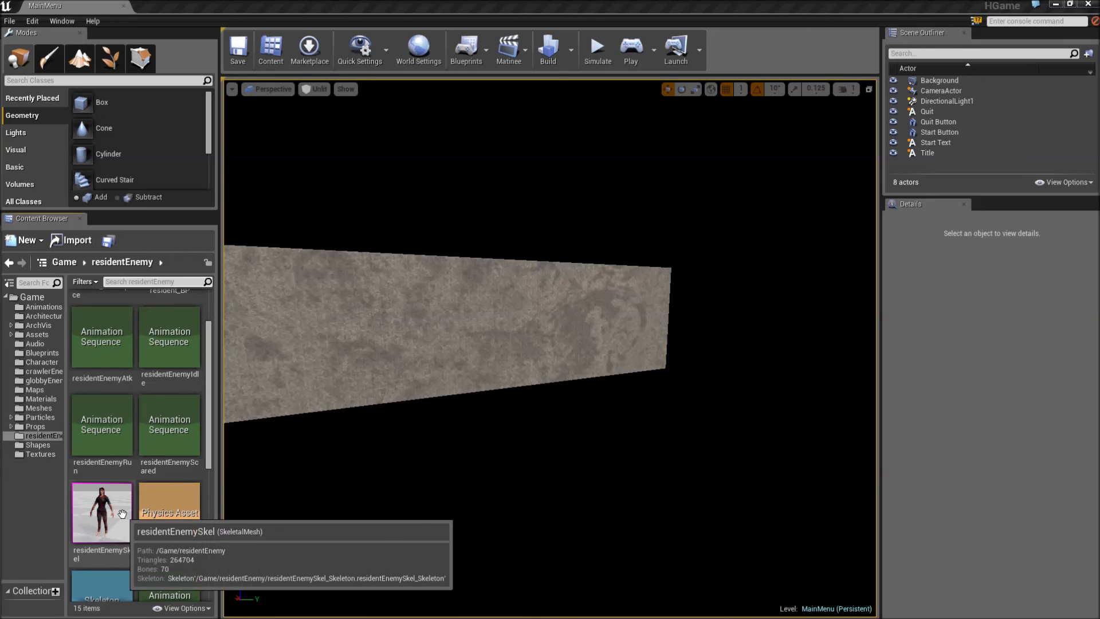
- Look through the crawlerEnemy and globbyEnemy folders and select the globby static mesh to view its details
click(44, 371)
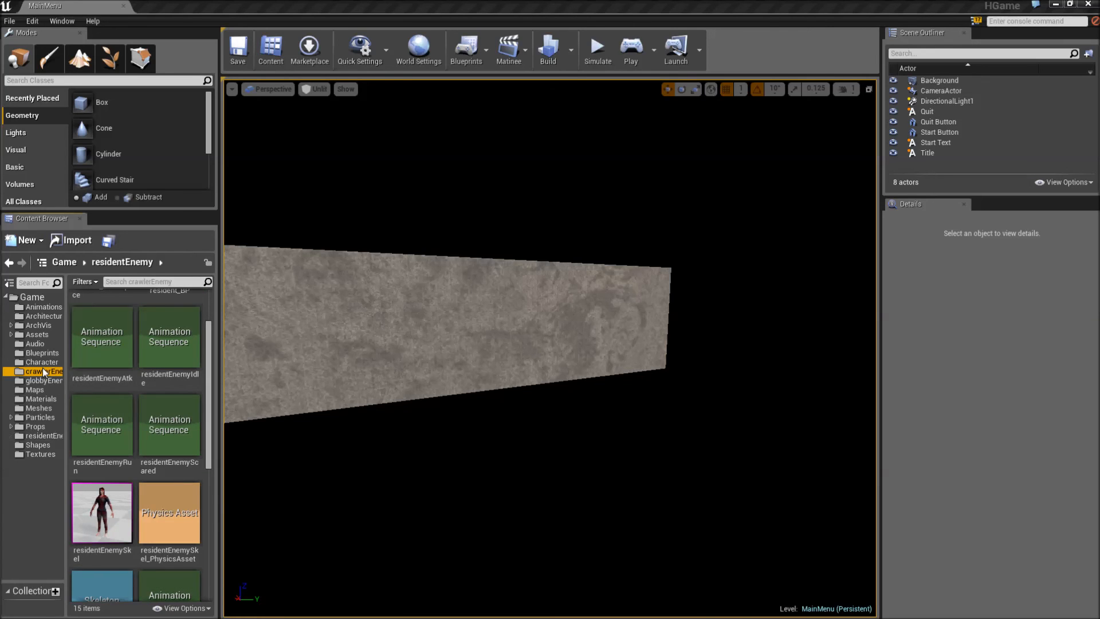
scroll(99, 378, up, 2)
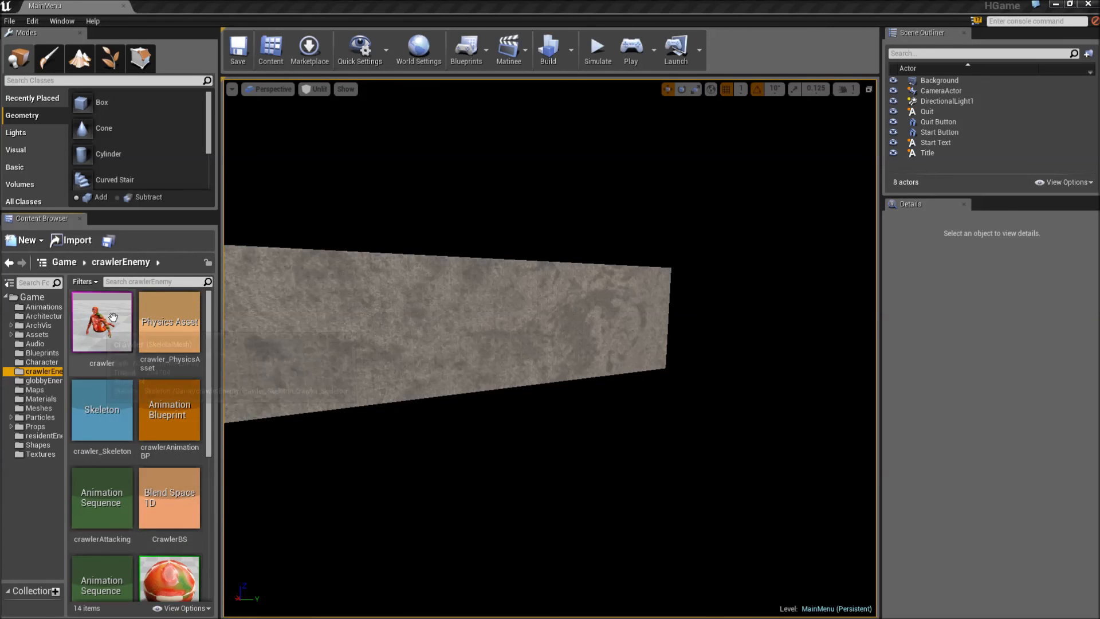
key(Down)
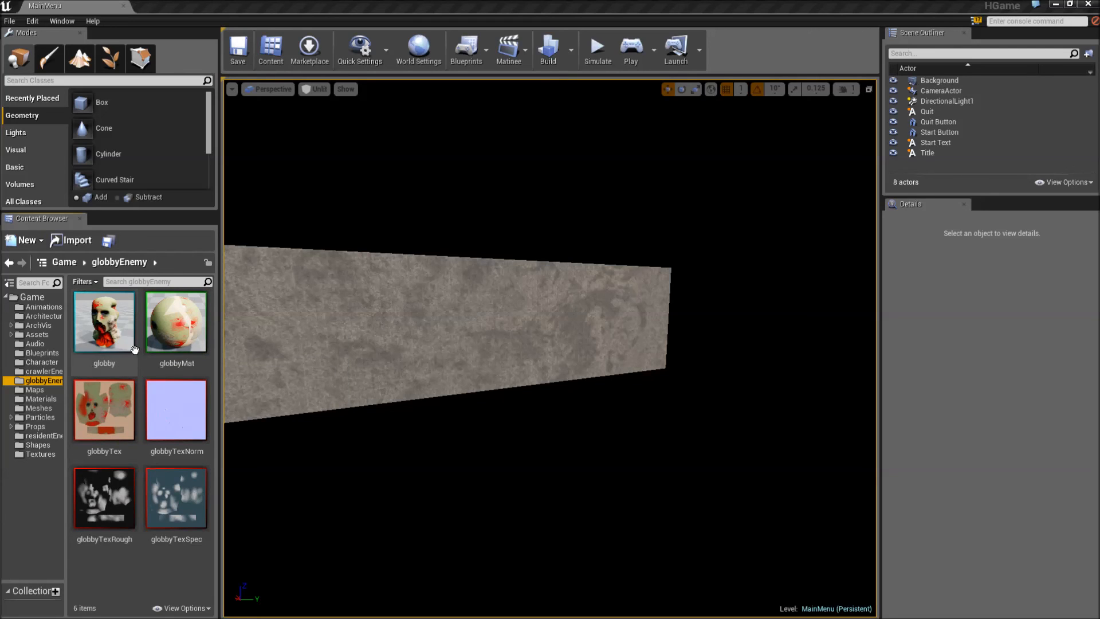
mouse_move(137, 370)
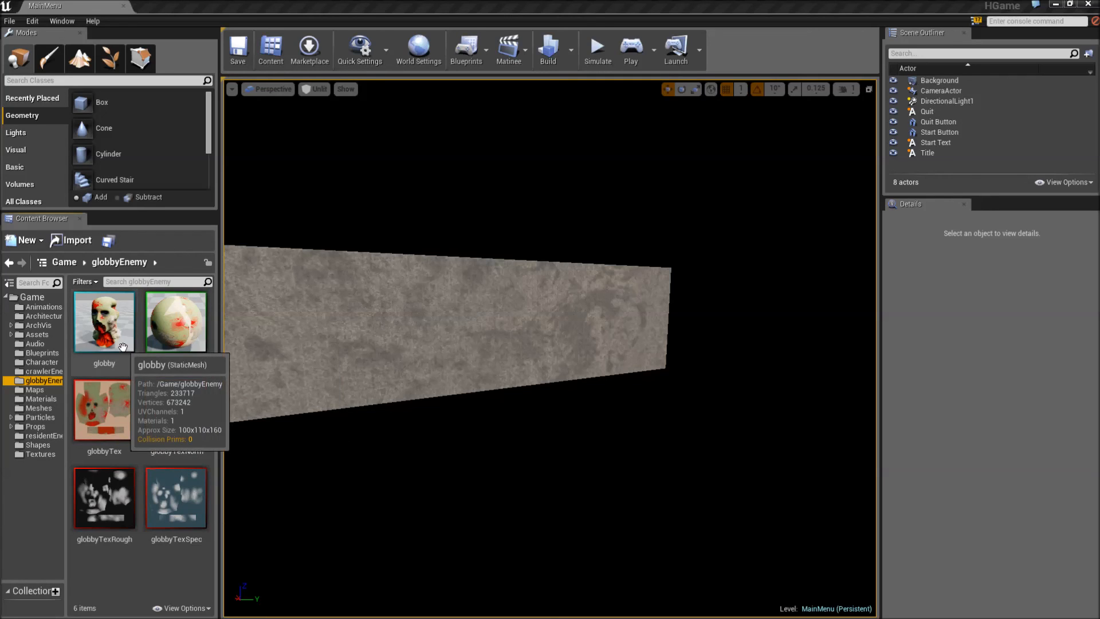
click(122, 347)
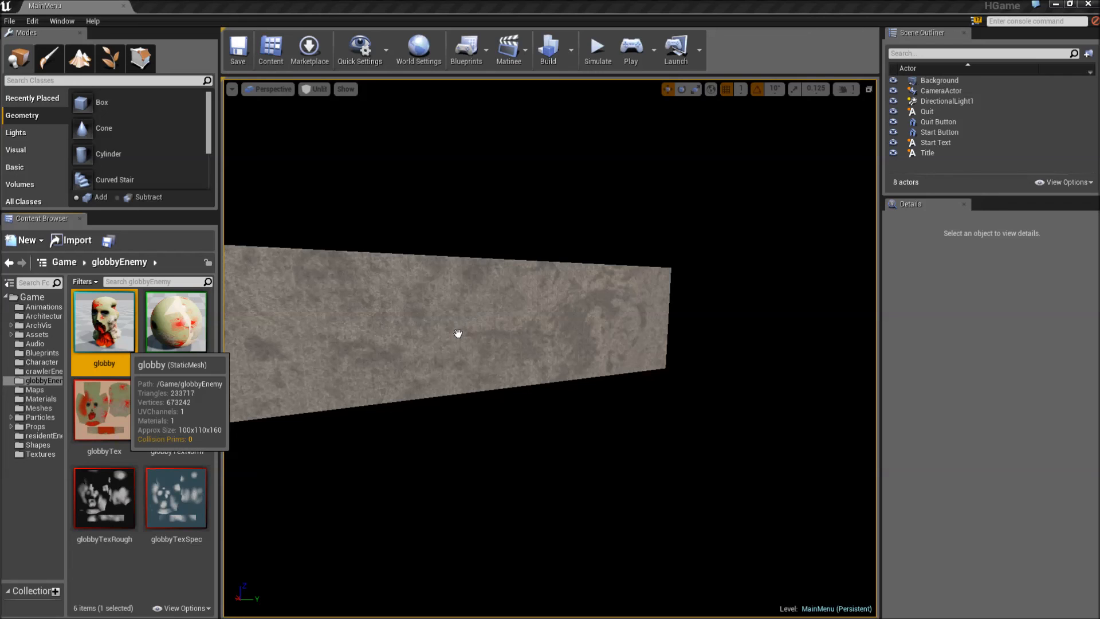
key(super)
click(405, 608)
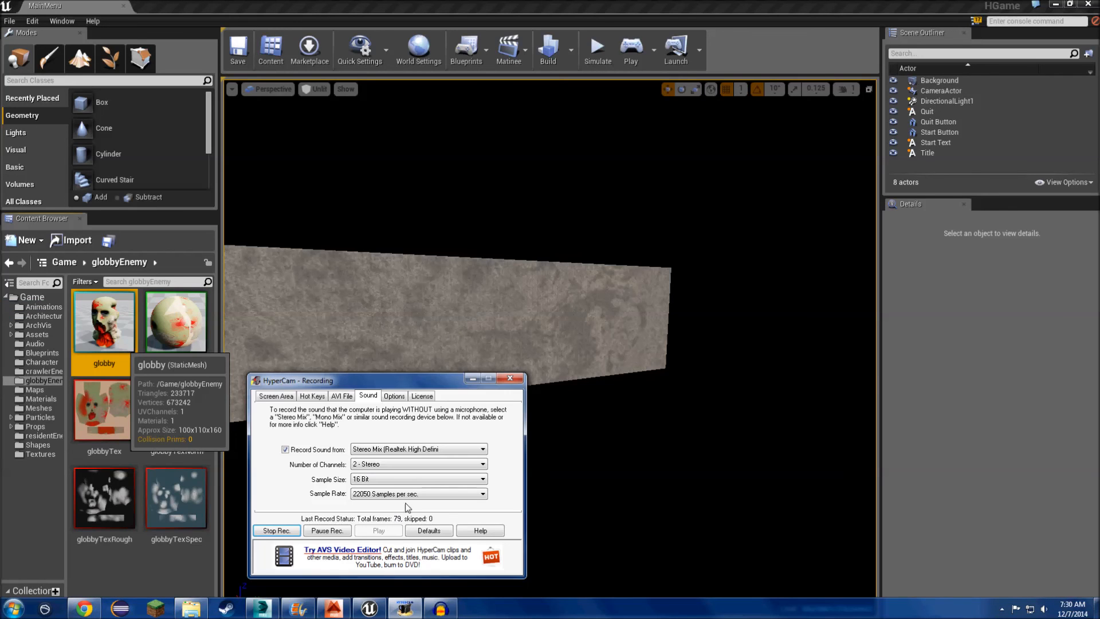